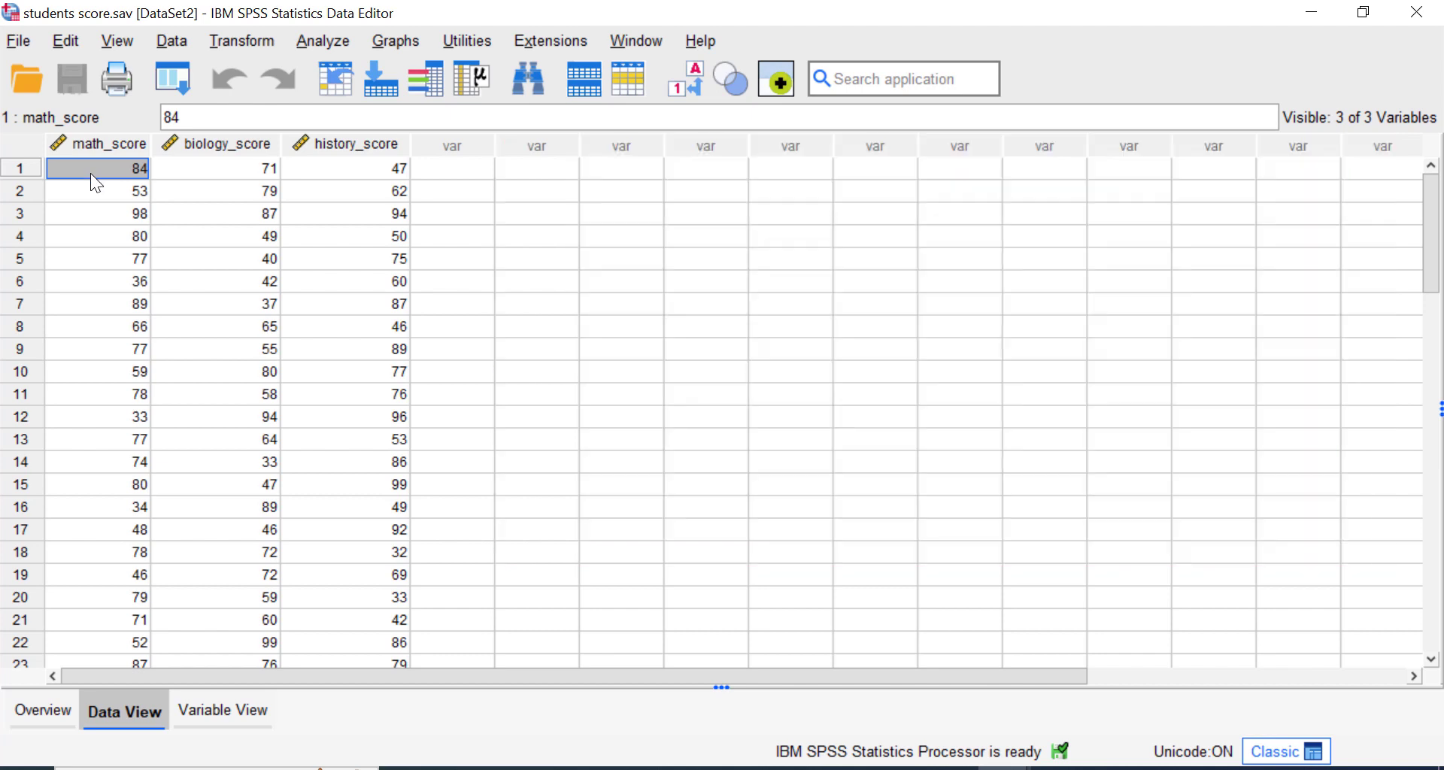
Step: Examine the math, biology and history score columns across all rows of the students score dataset
scroll(90, 174, down, 10)
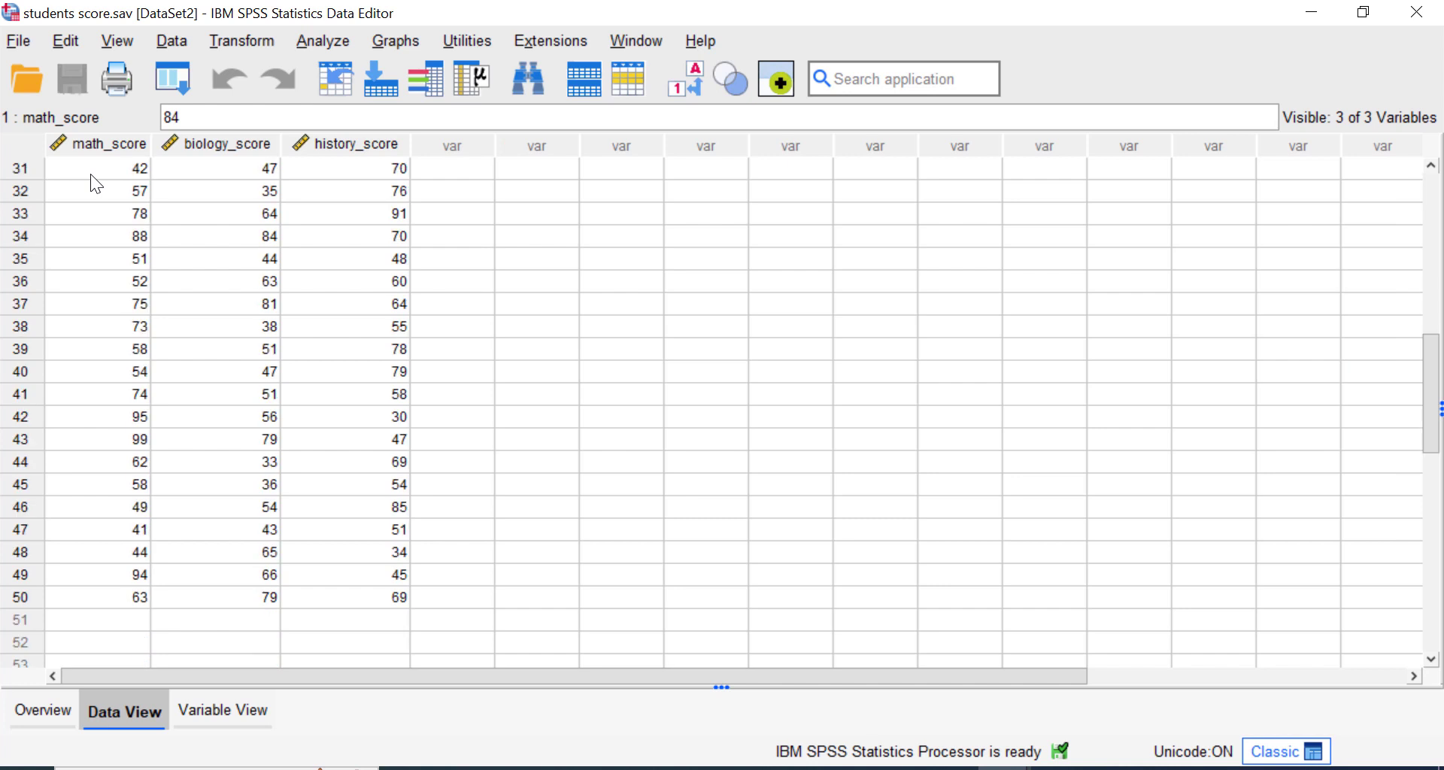
scroll(91, 173, up, 10)
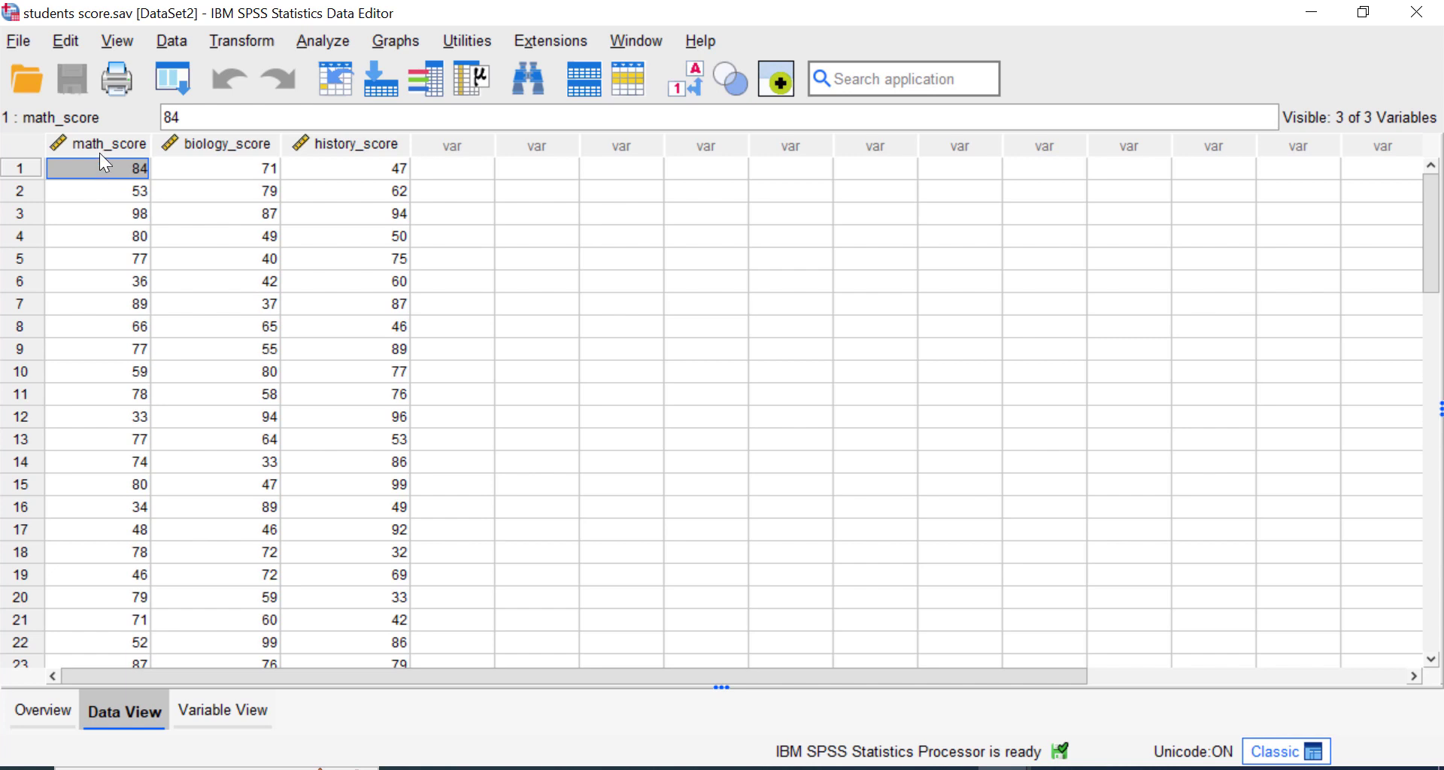
click(191, 143)
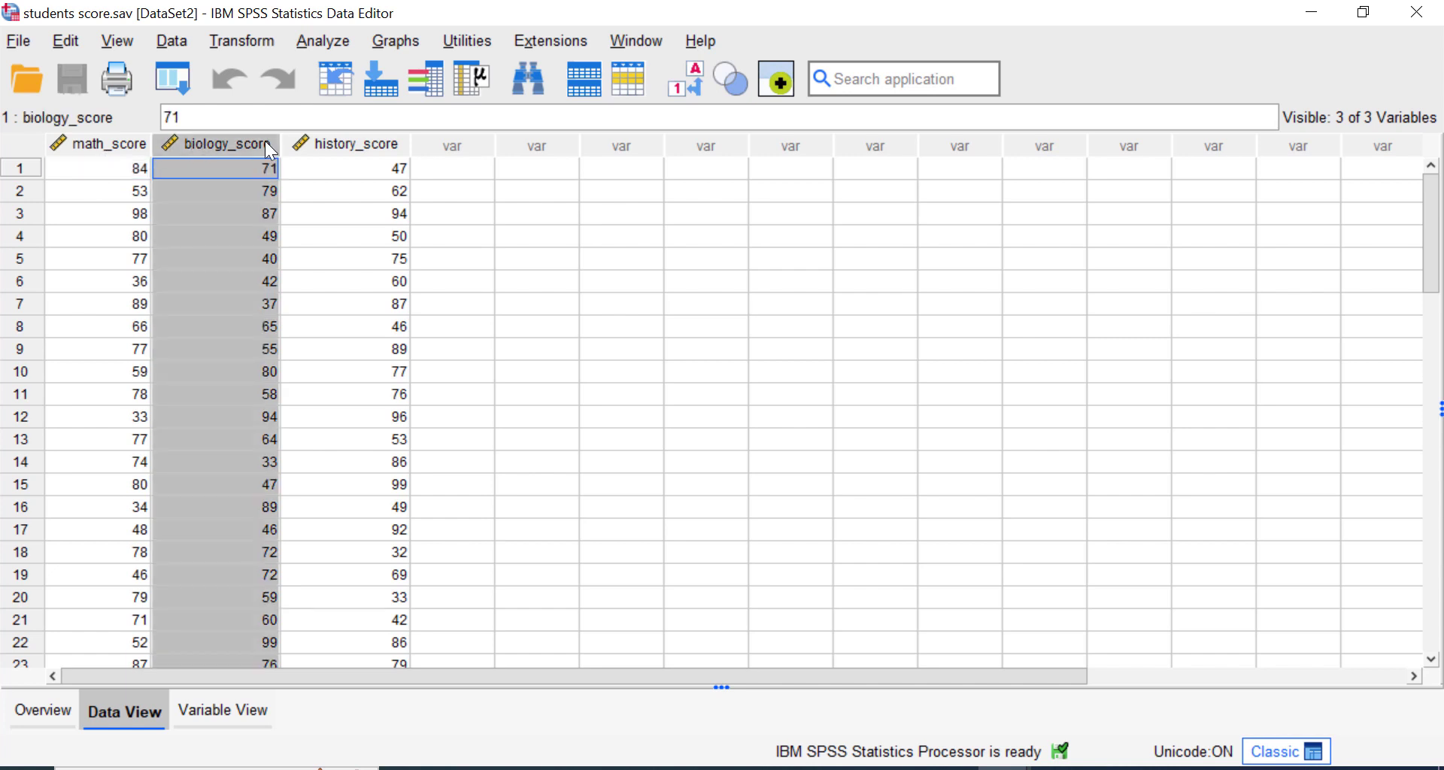
click(338, 144)
click(77, 169)
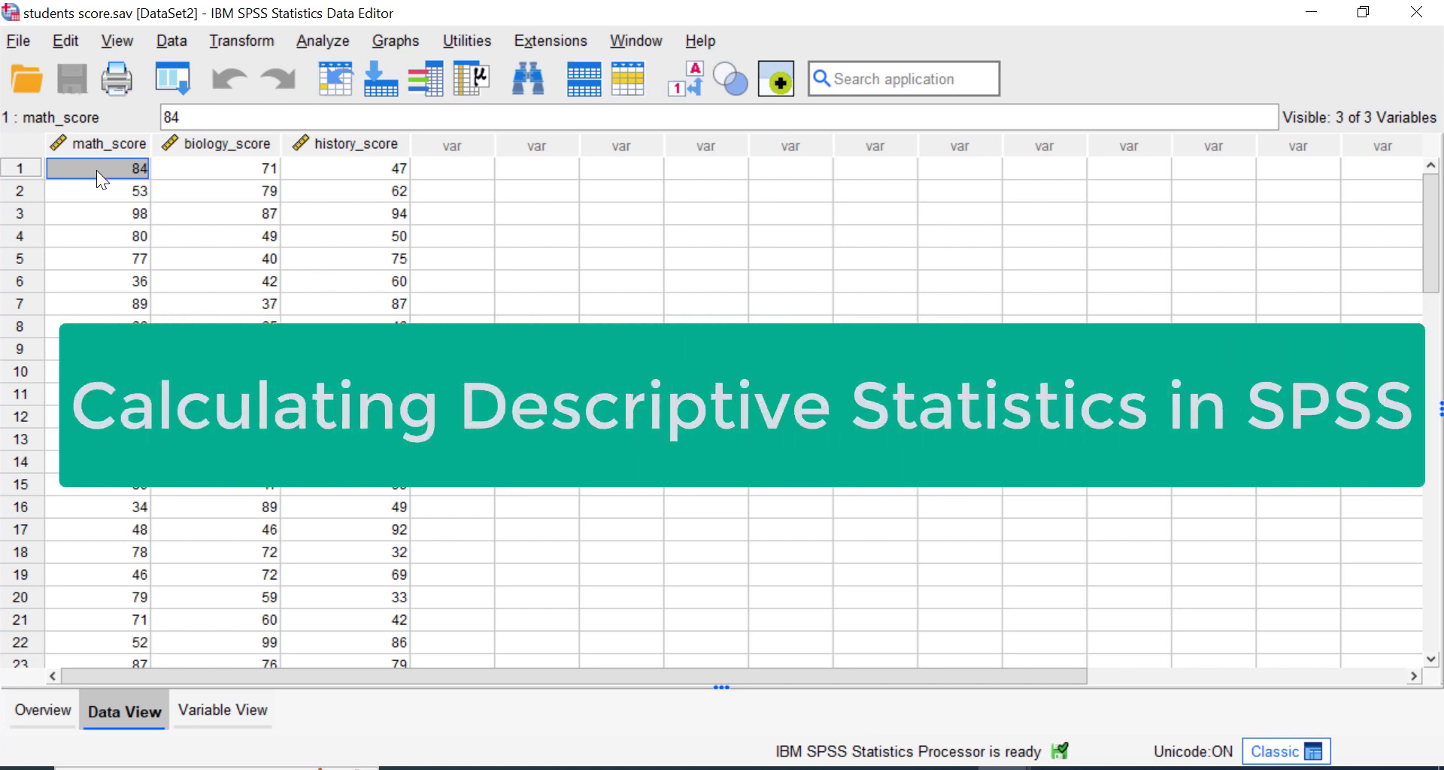
click(269, 174)
click(288, 177)
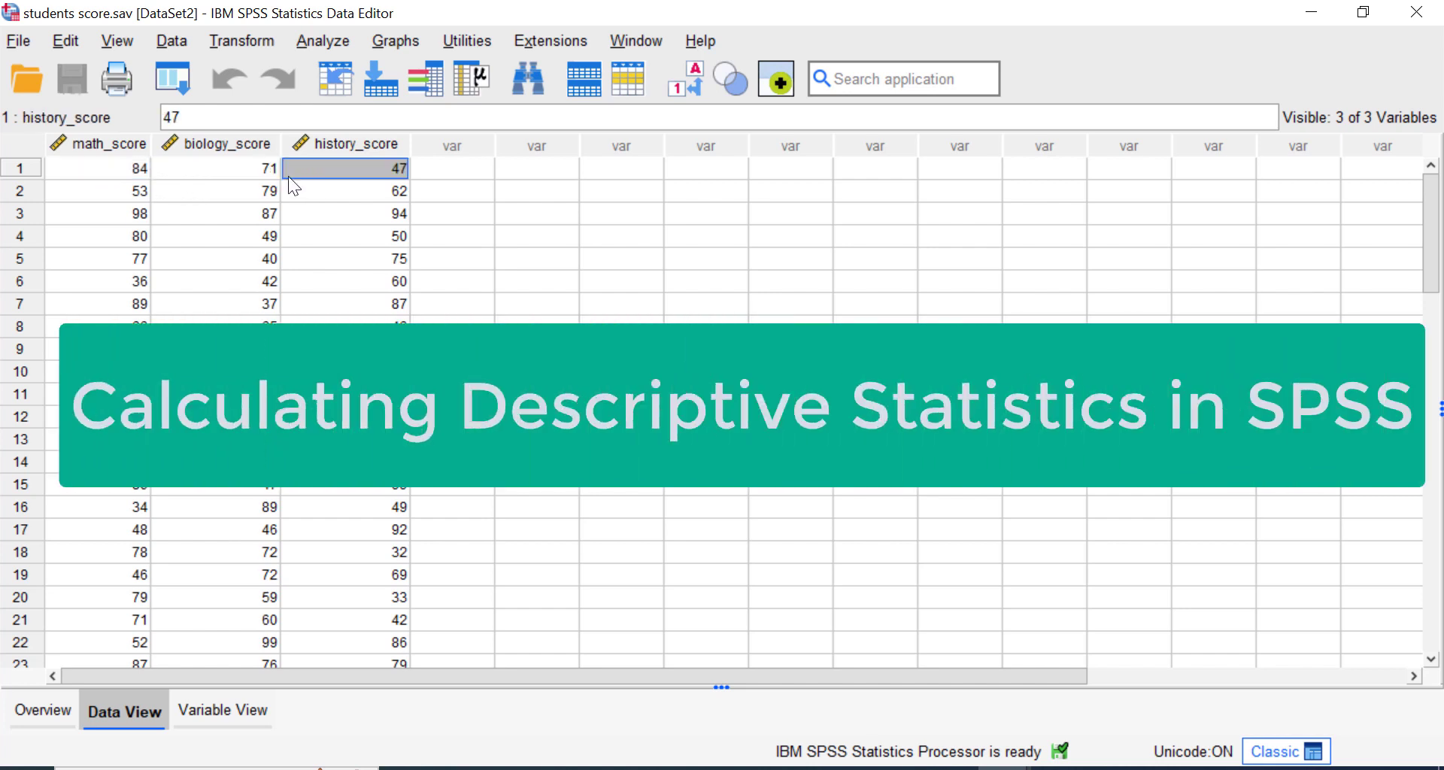
click(91, 170)
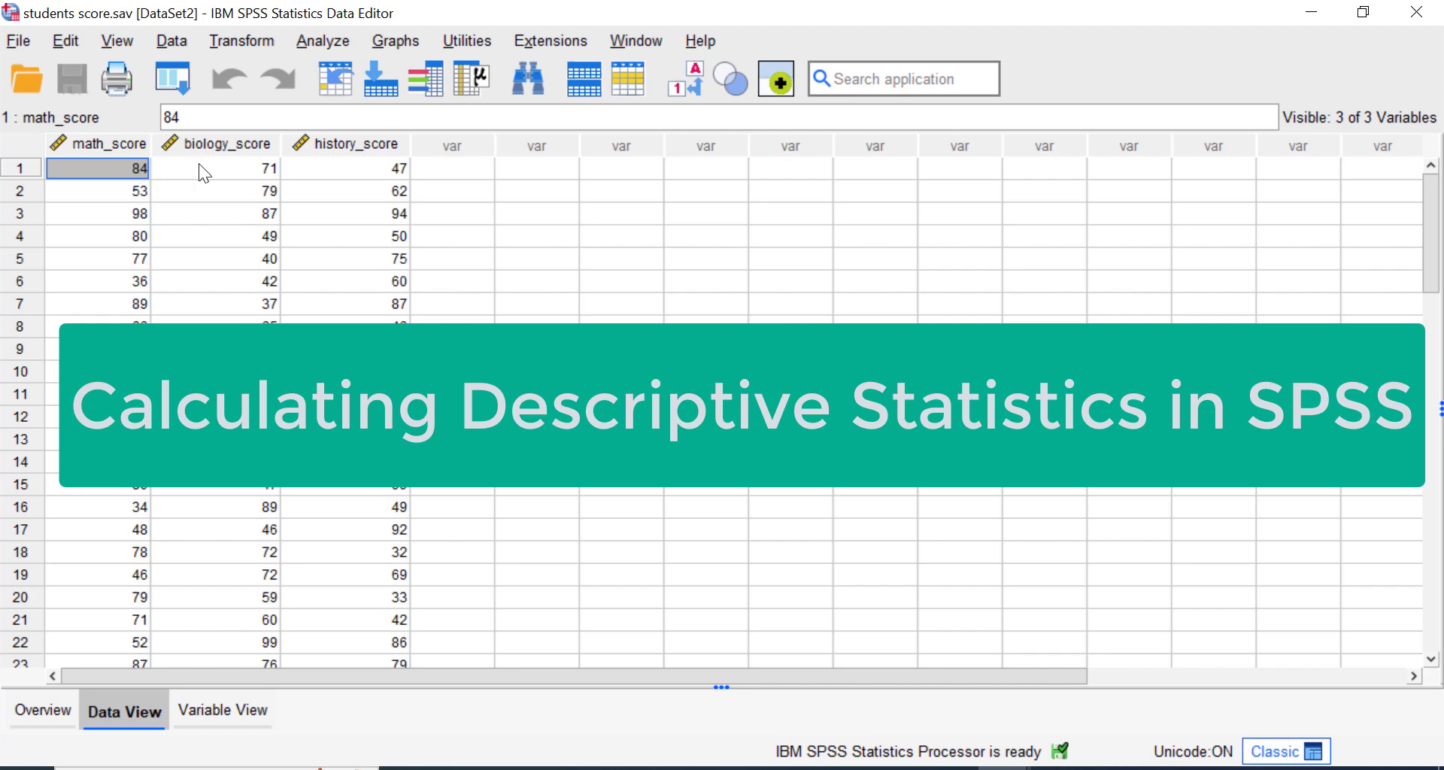
scroll(128, 265, down, 9)
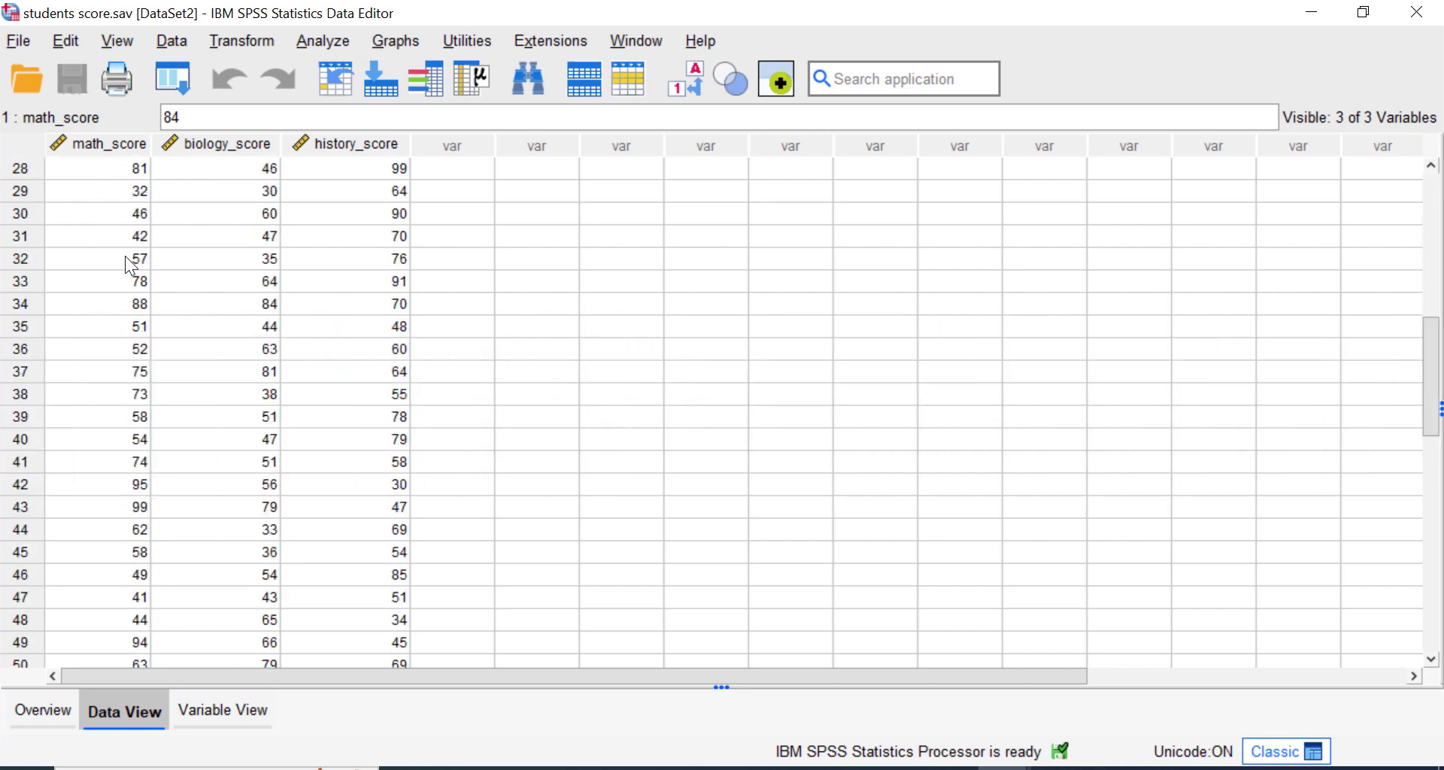
scroll(125, 255, up, 9)
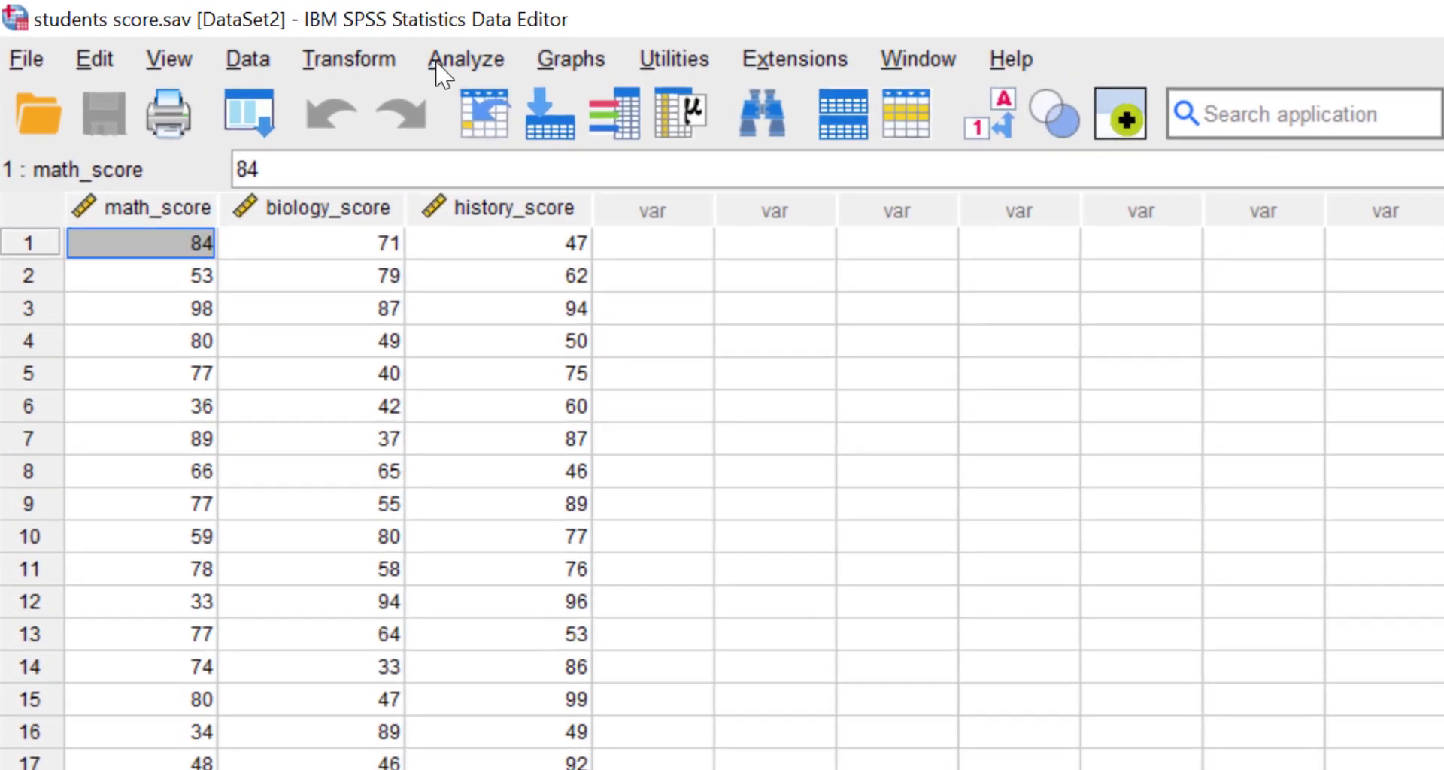
Step: Start a Descriptives analysis and add Math Score, Biology Score and History Score as its variables
click(314, 42)
mouse_move(495, 187)
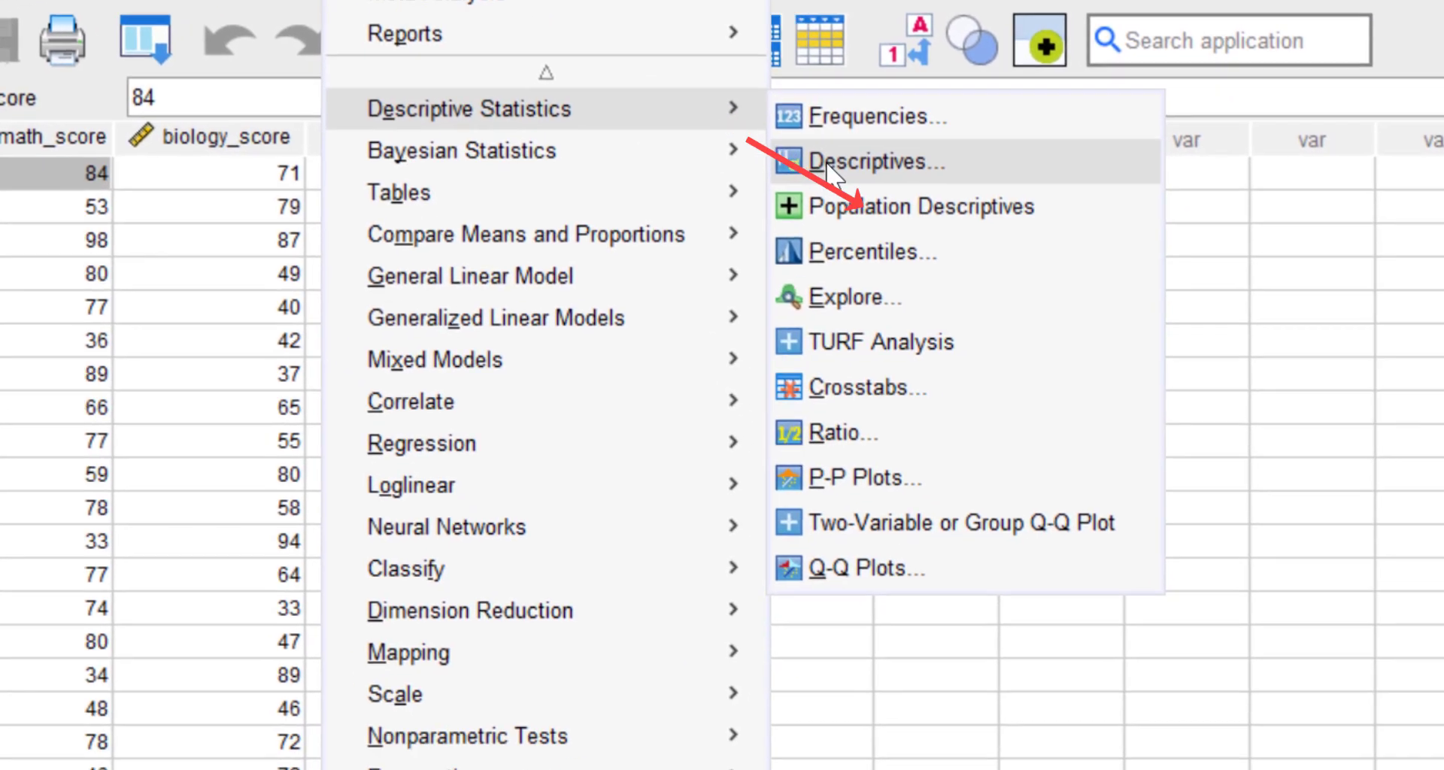
click(829, 165)
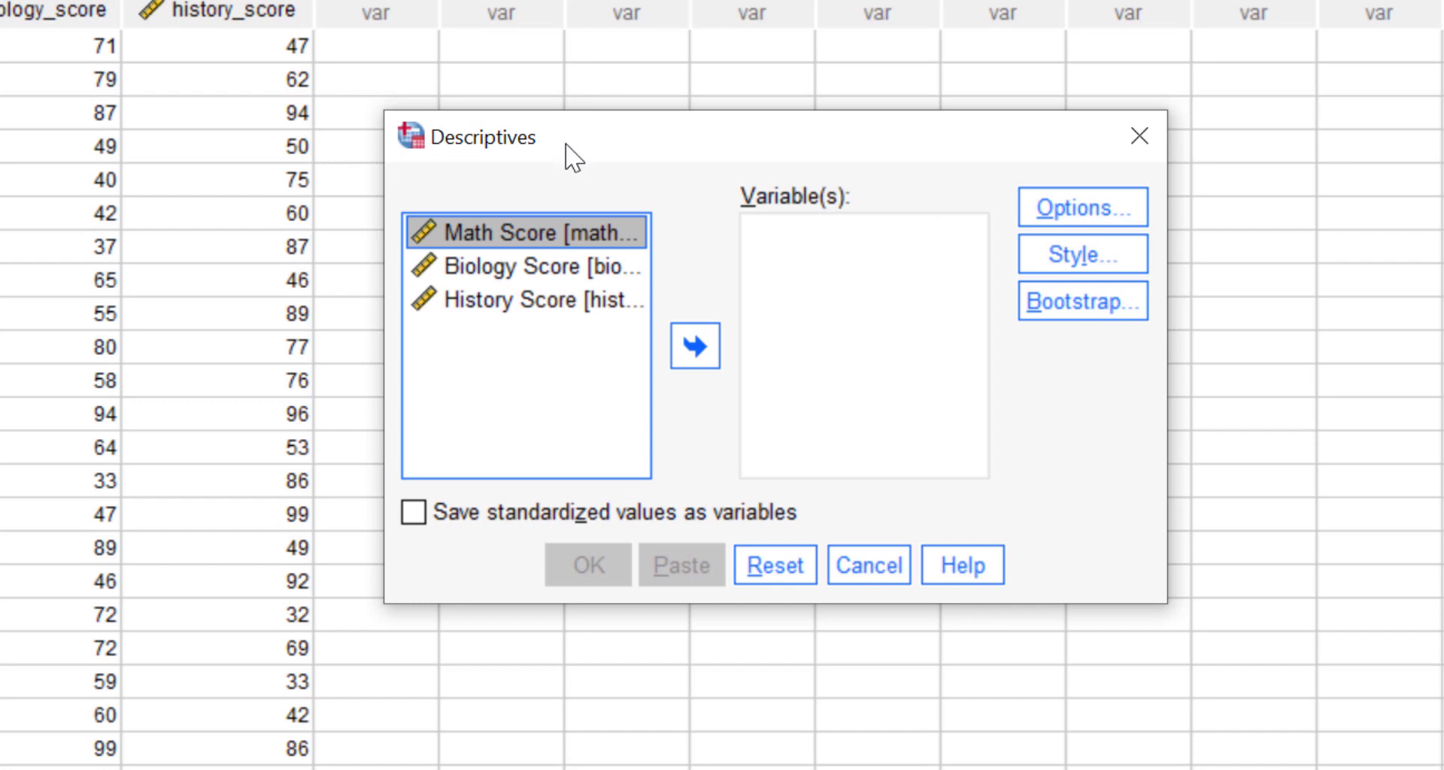
click(677, 348)
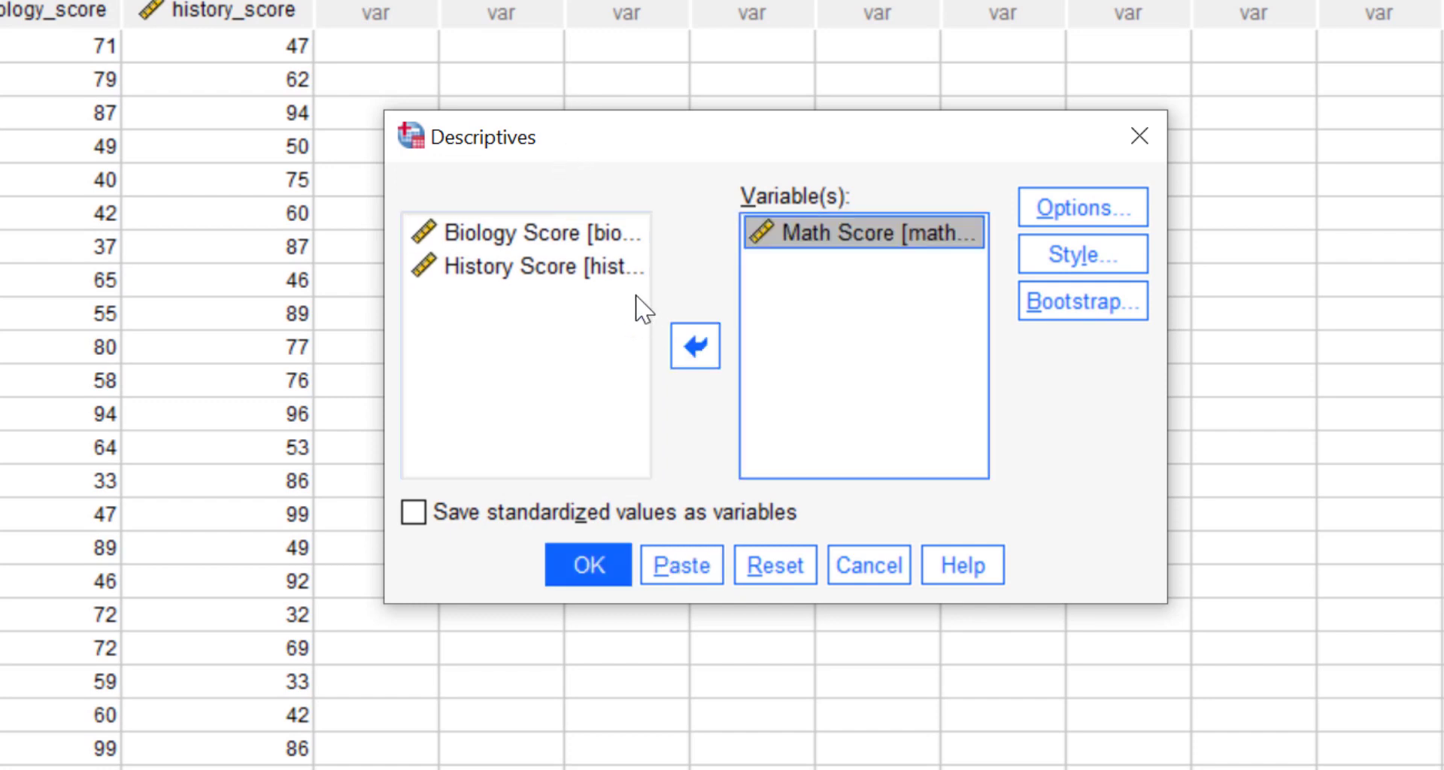
click(588, 233)
click(692, 346)
click(587, 235)
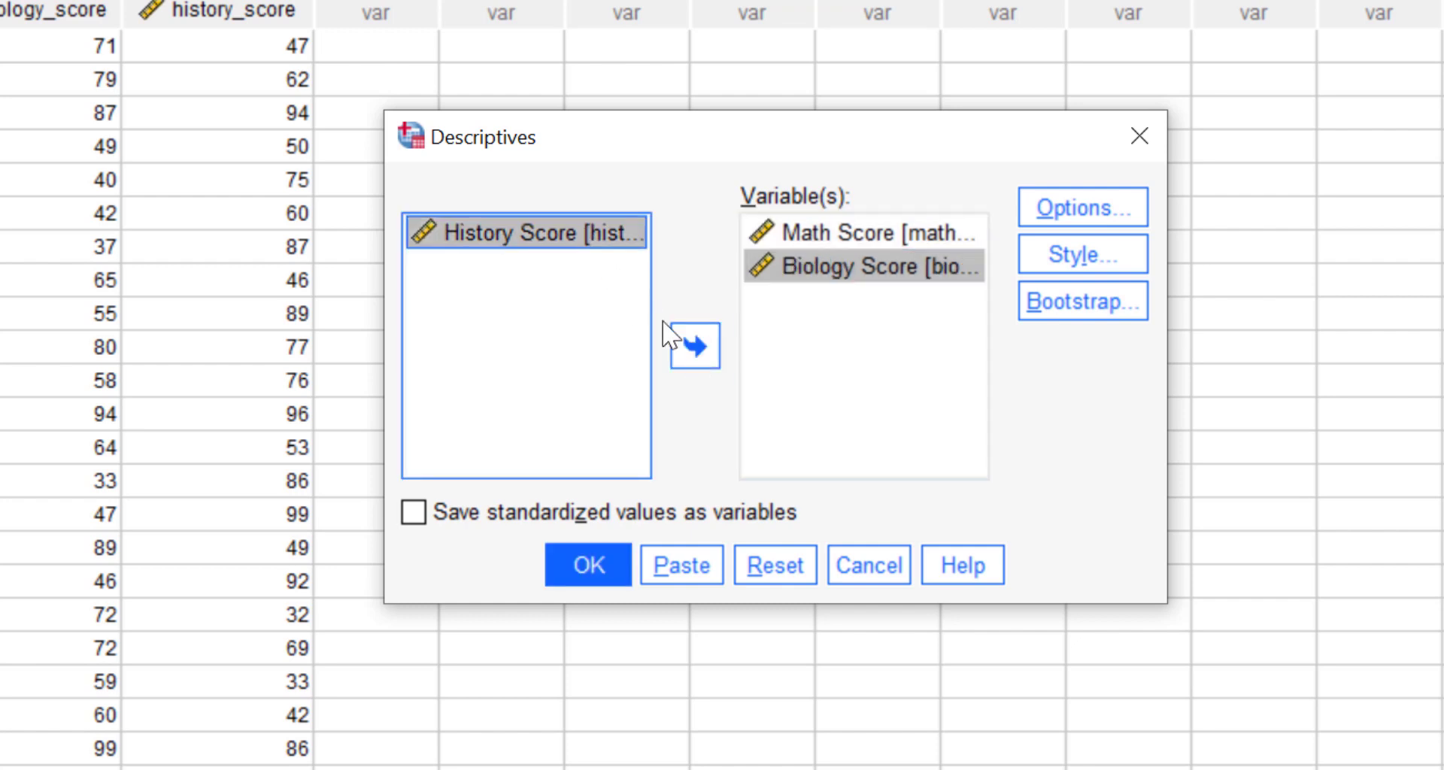
click(688, 344)
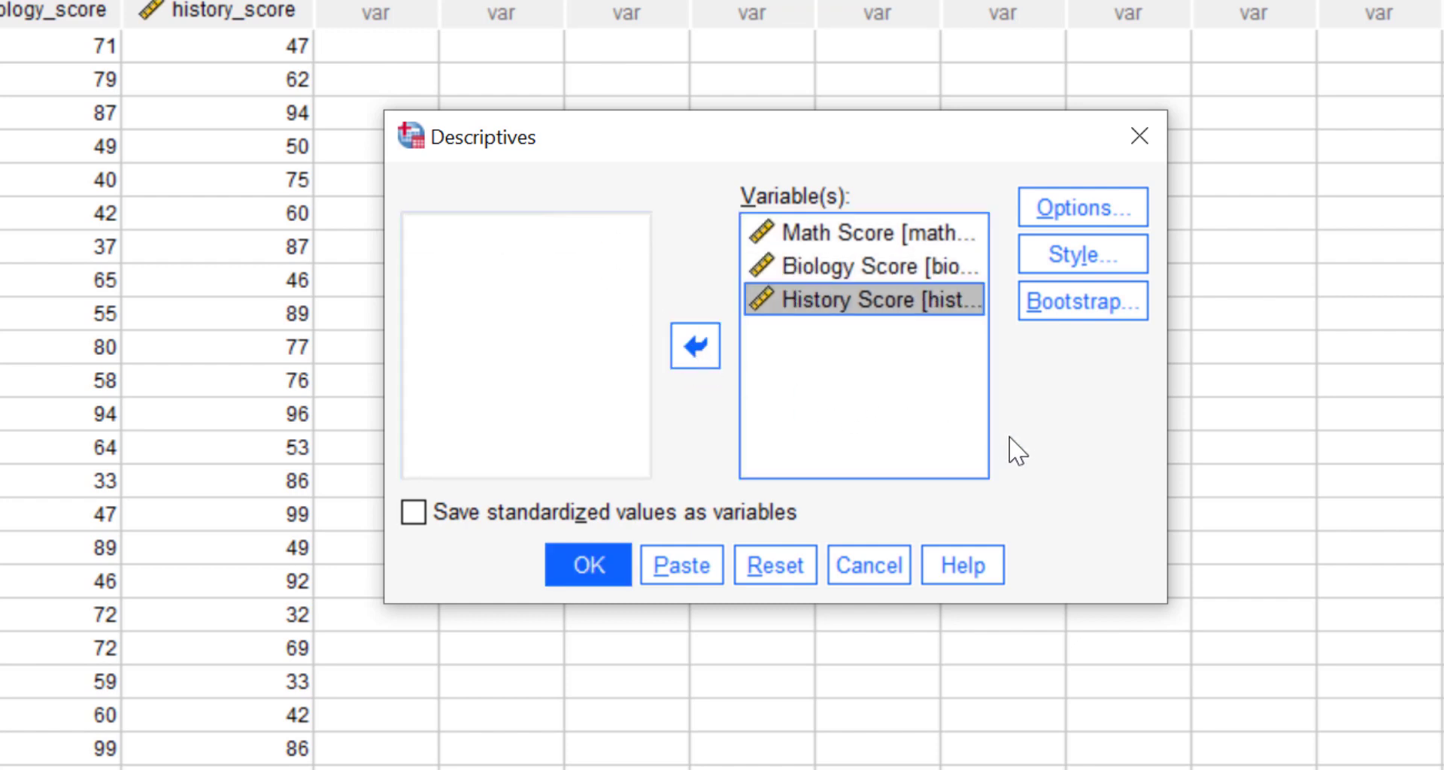
Step: Add variance, range, kurtosis and skewness to the statistics computed by the Descriptives analysis
click(1080, 216)
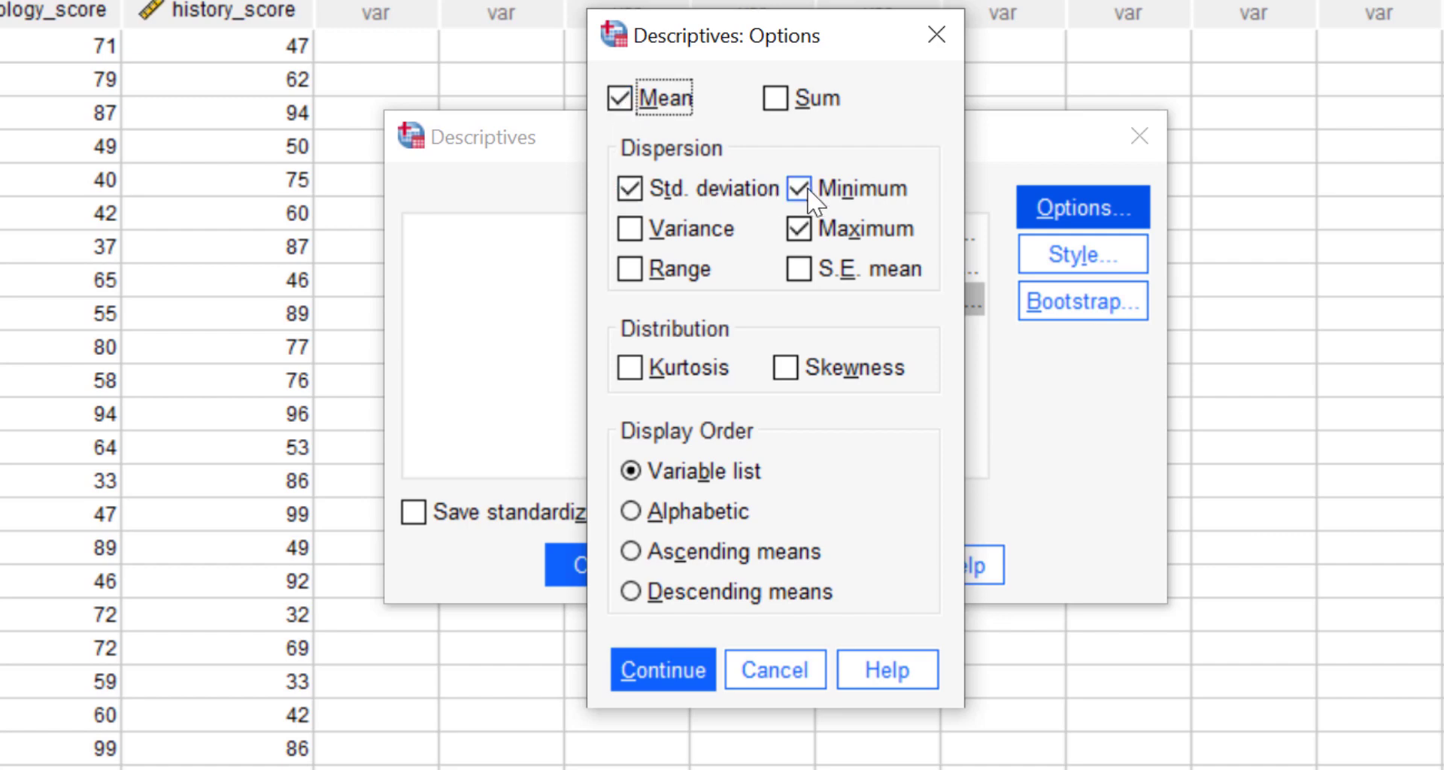
click(703, 228)
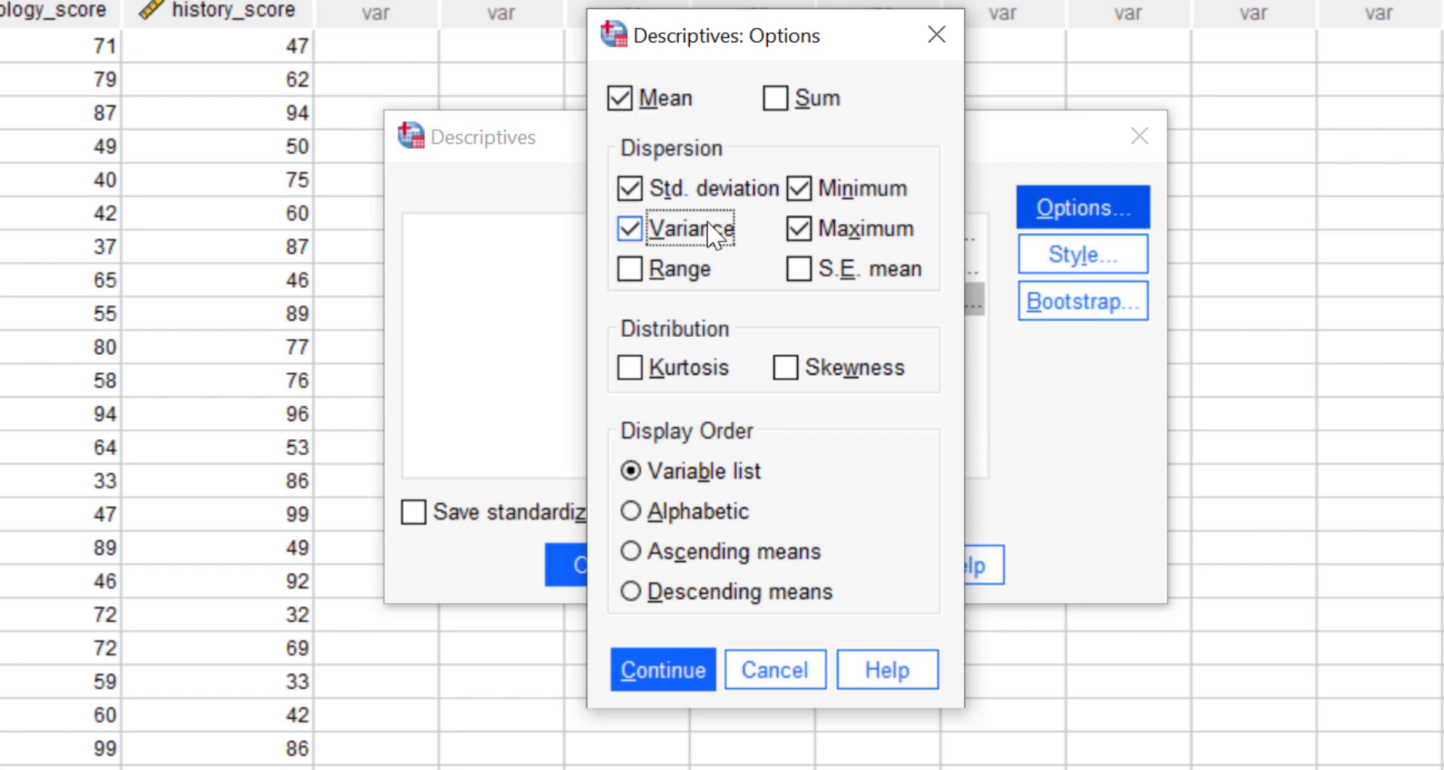
click(675, 268)
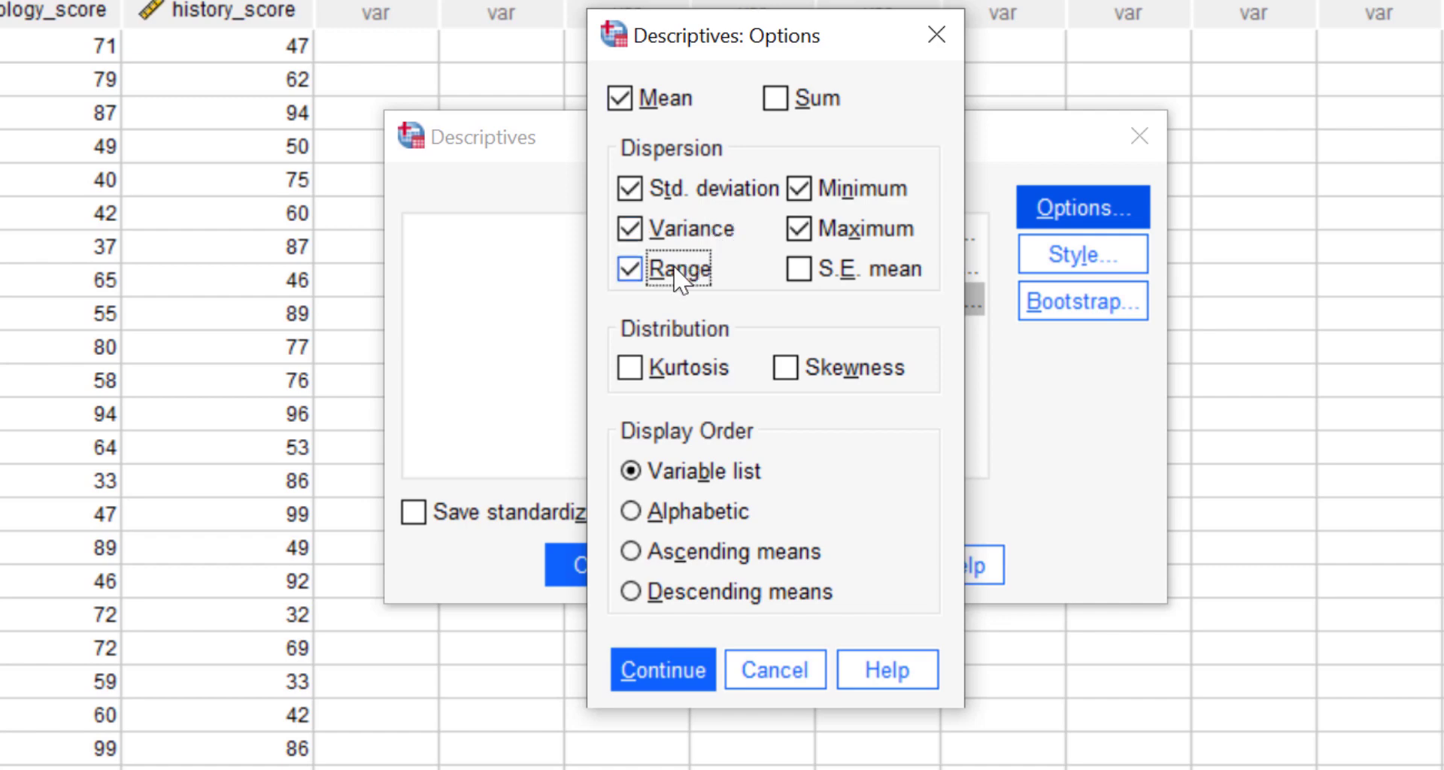
click(675, 364)
click(791, 368)
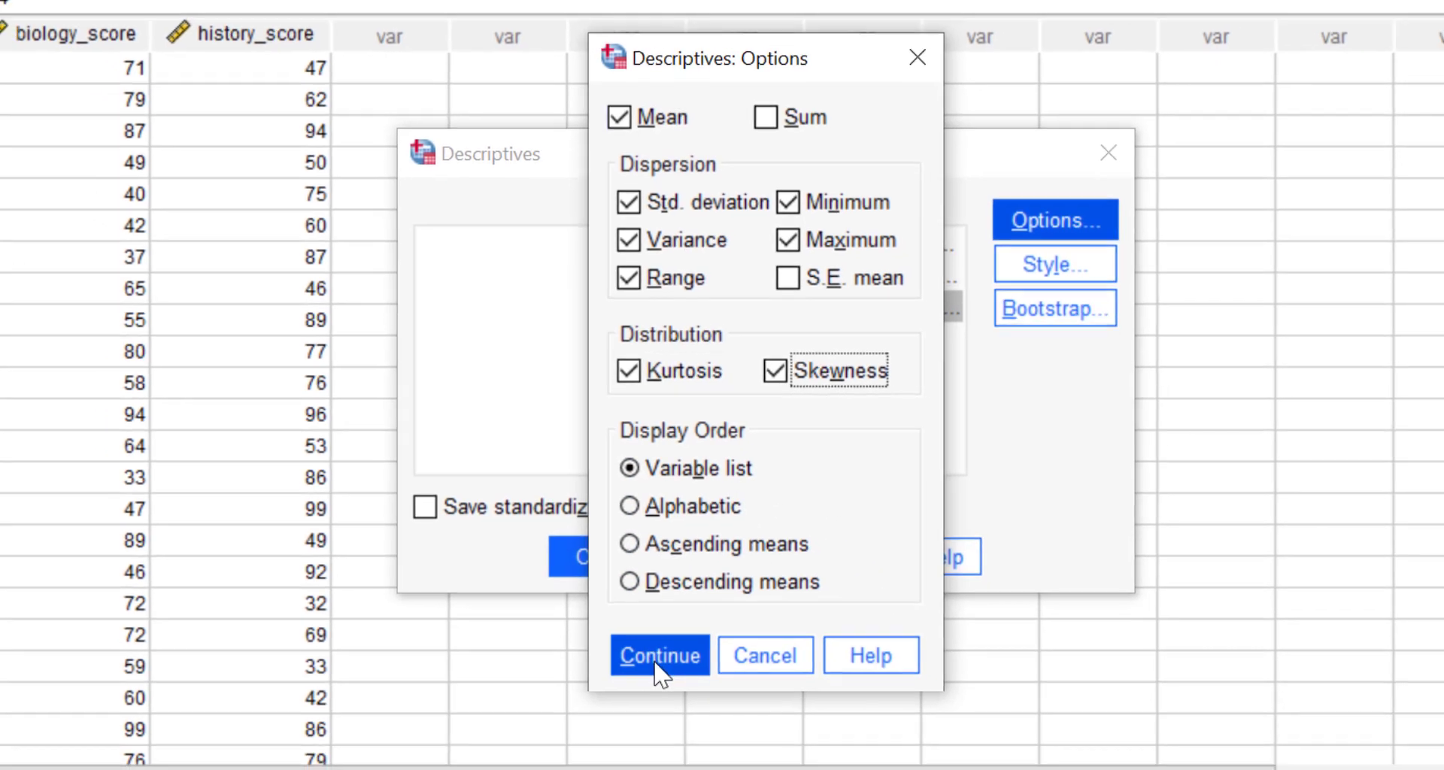
click(656, 662)
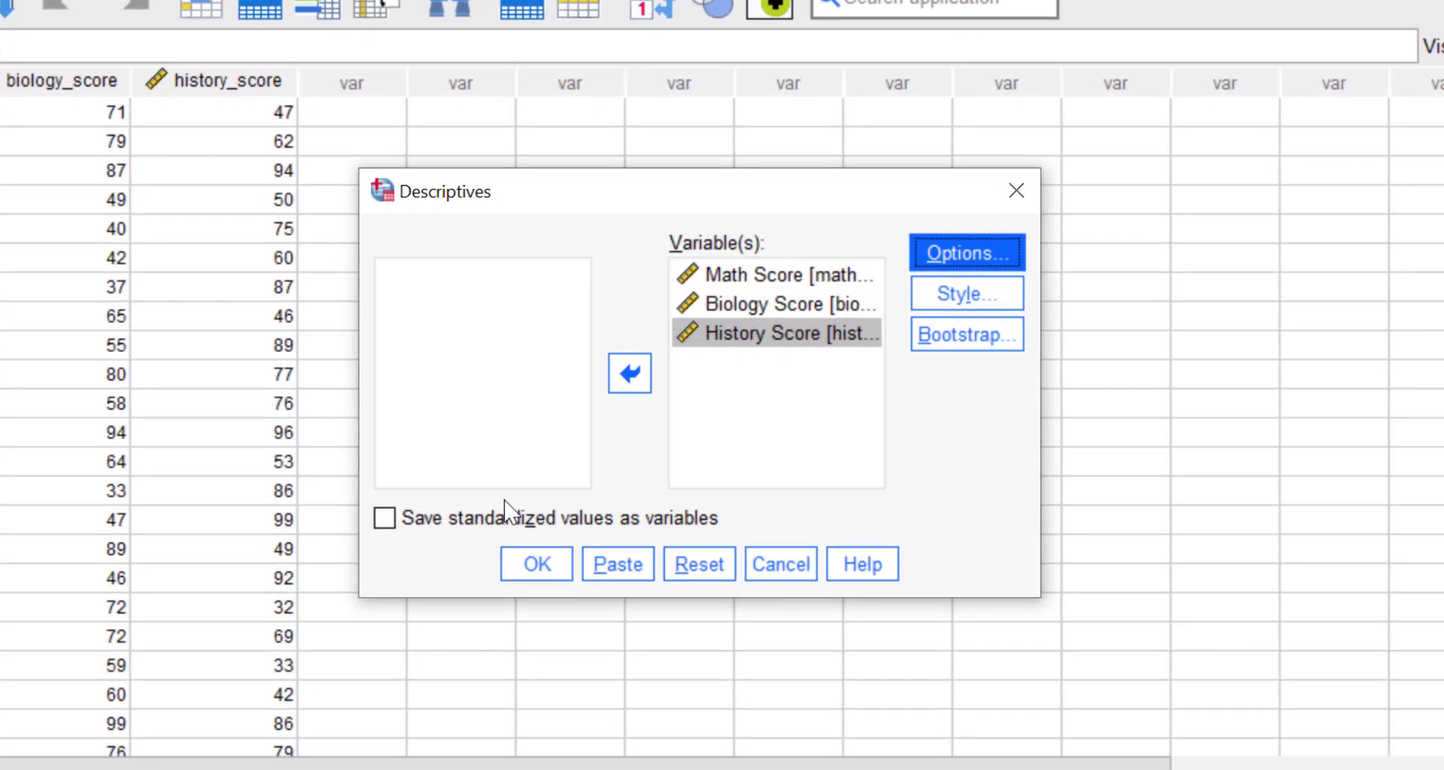
Step: Run the Descriptives analysis without saving standardized values as variables
click(392, 524)
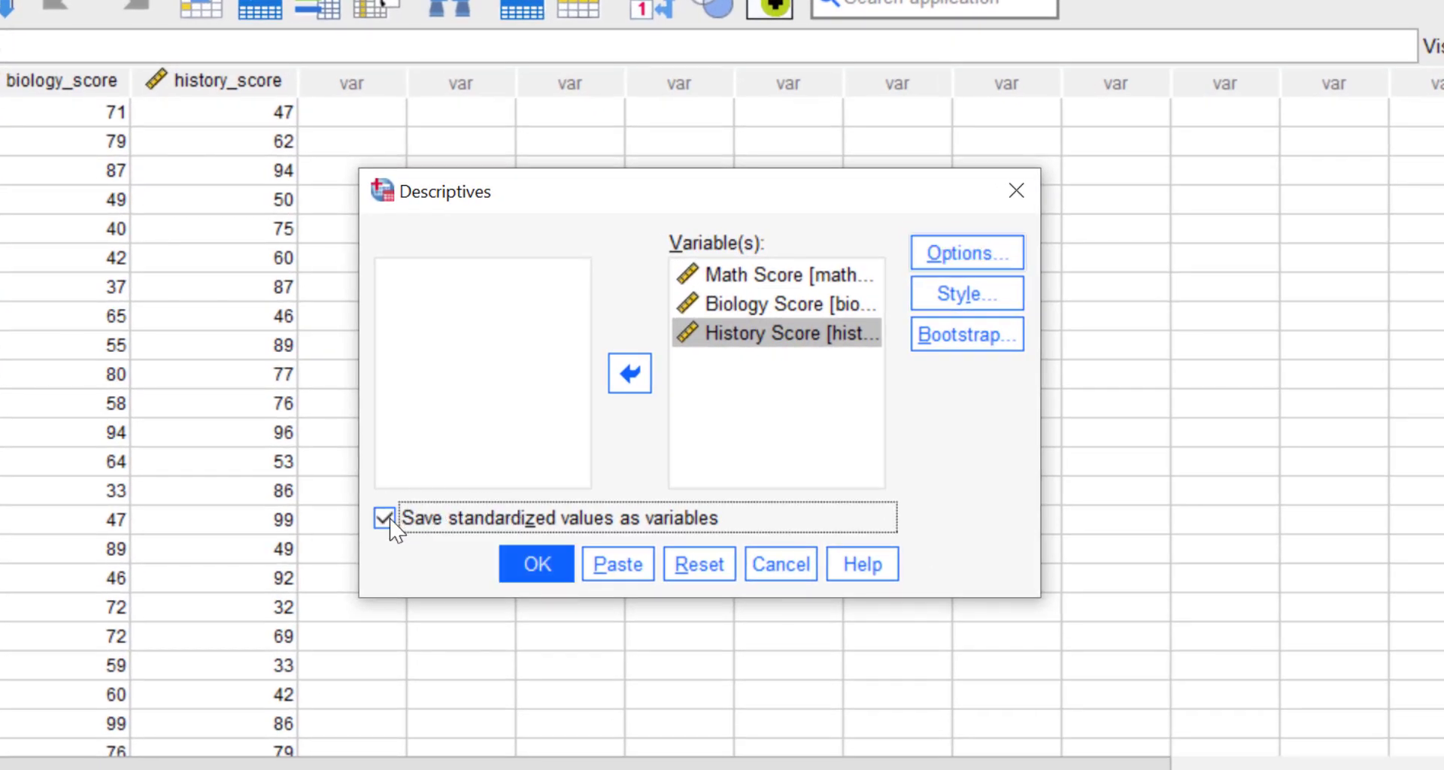
click(392, 525)
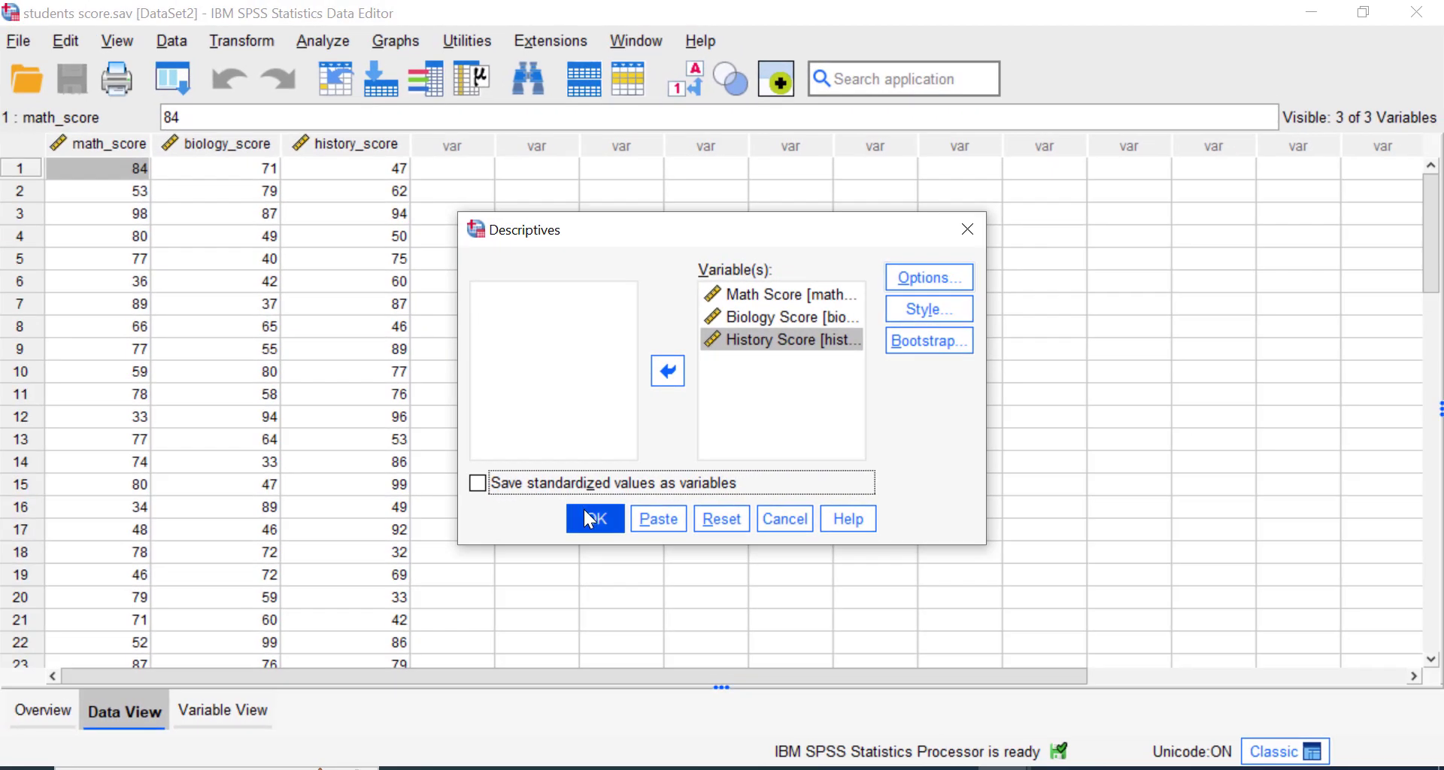
click(540, 562)
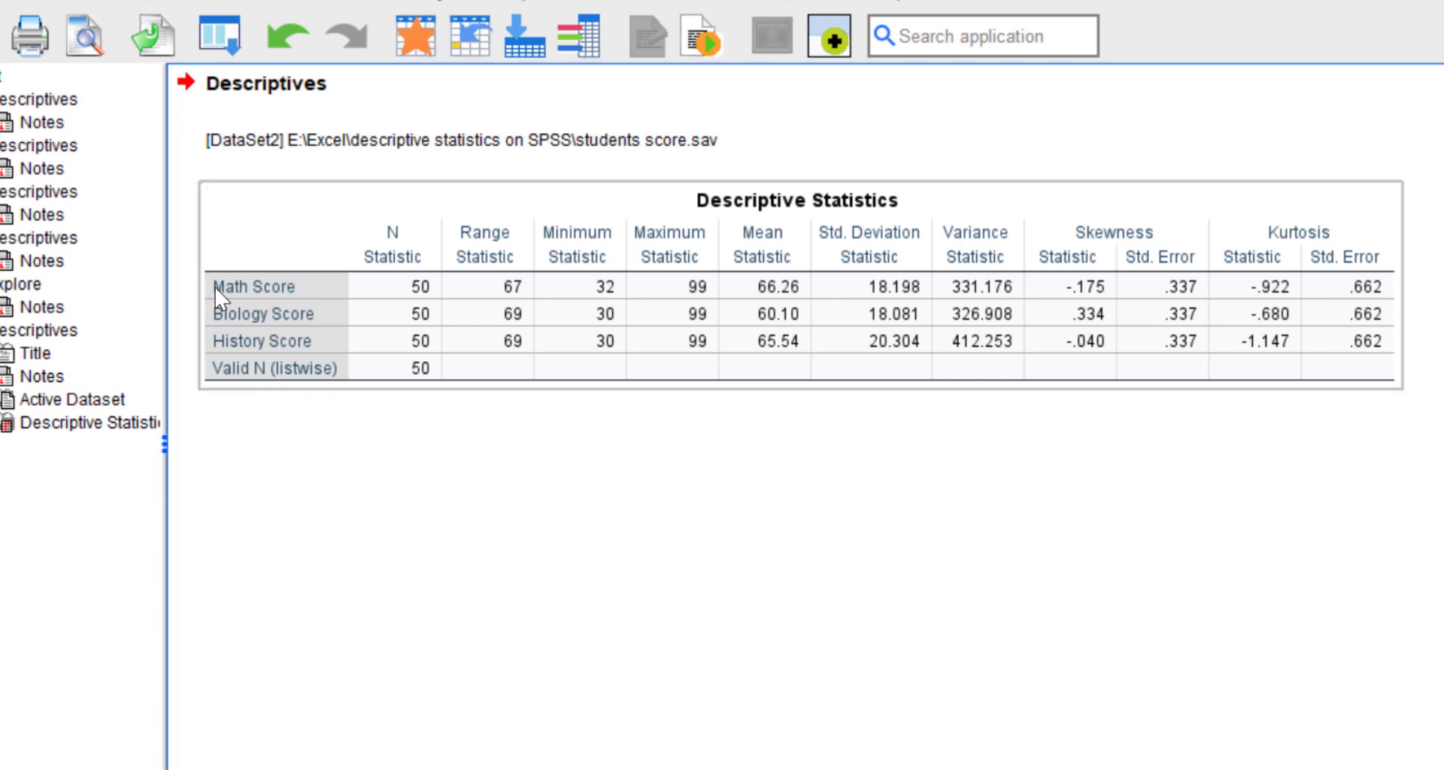
Step: Examine the Descriptive Statistics output table for the three scores, including the skewness and kurtosis columns
click(380, 260)
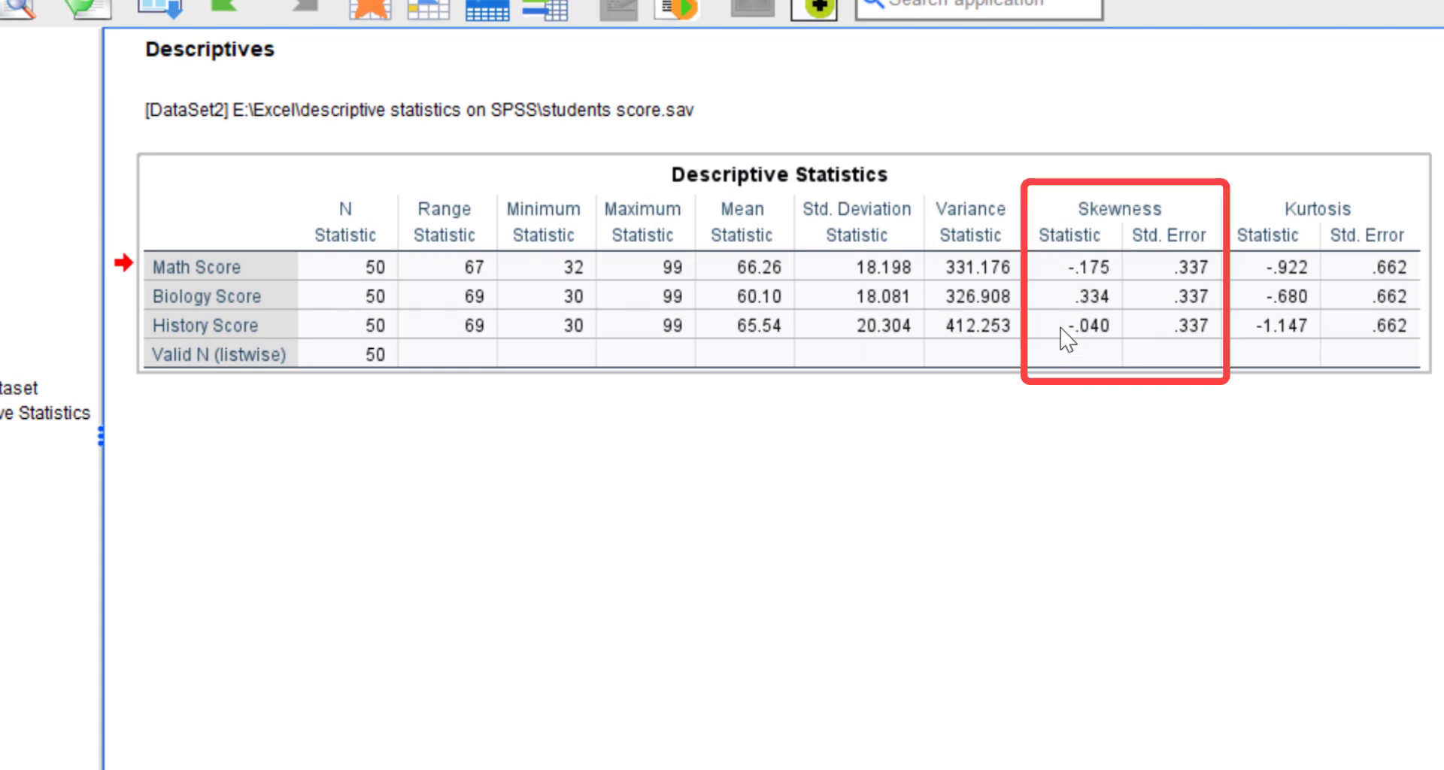
mouse_move(1063, 377)
mouse_down()
mouse_move(1060, 427)
mouse_move(1064, 358)
mouse_up()
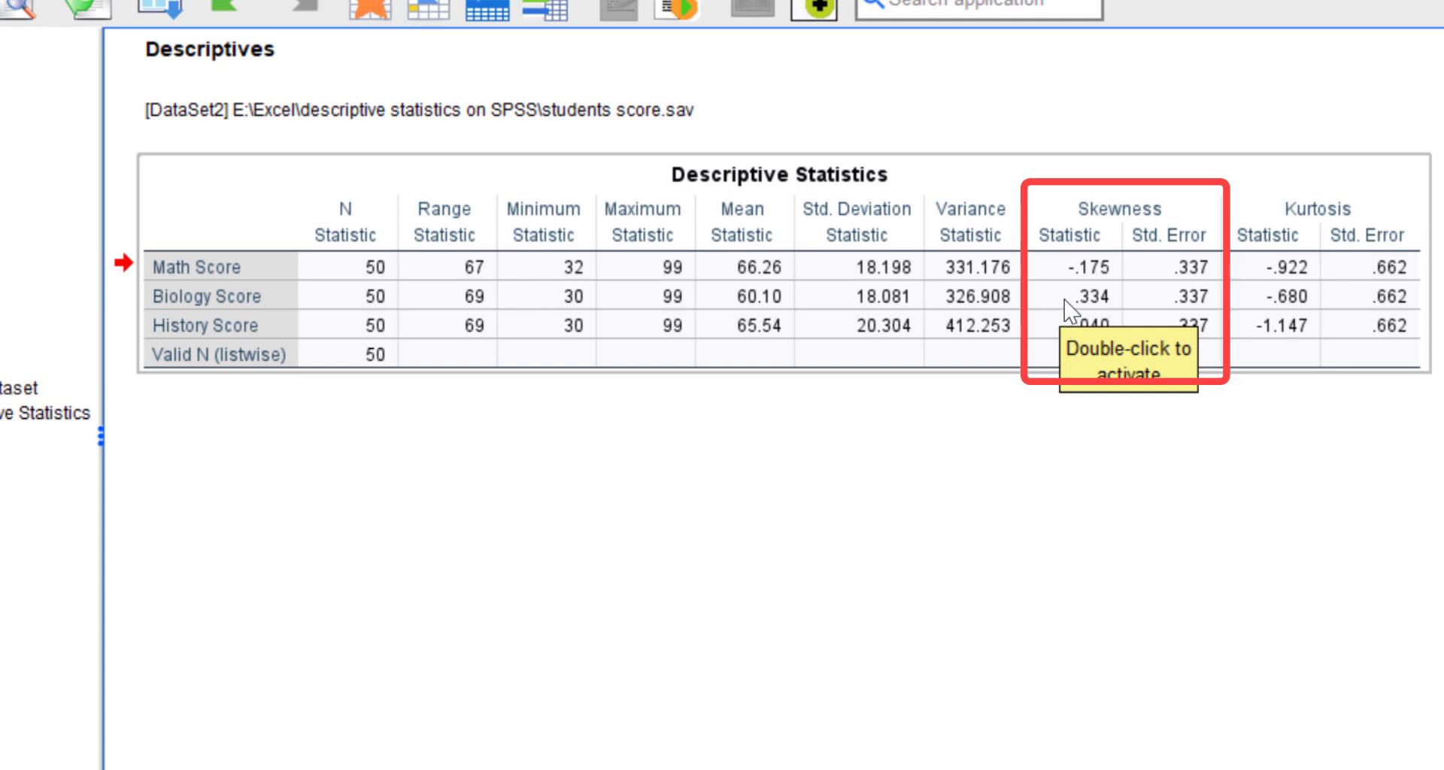
click(1072, 398)
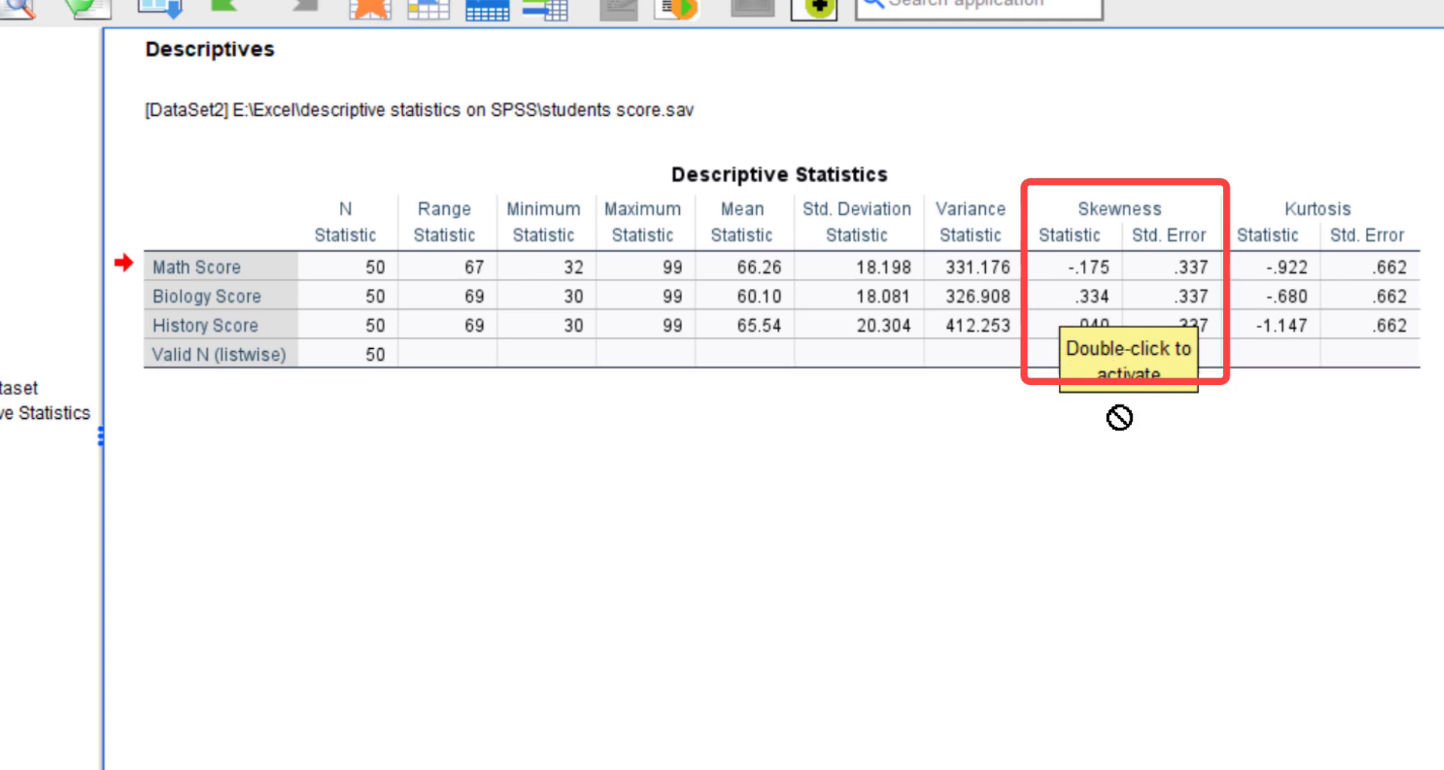
click(1125, 353)
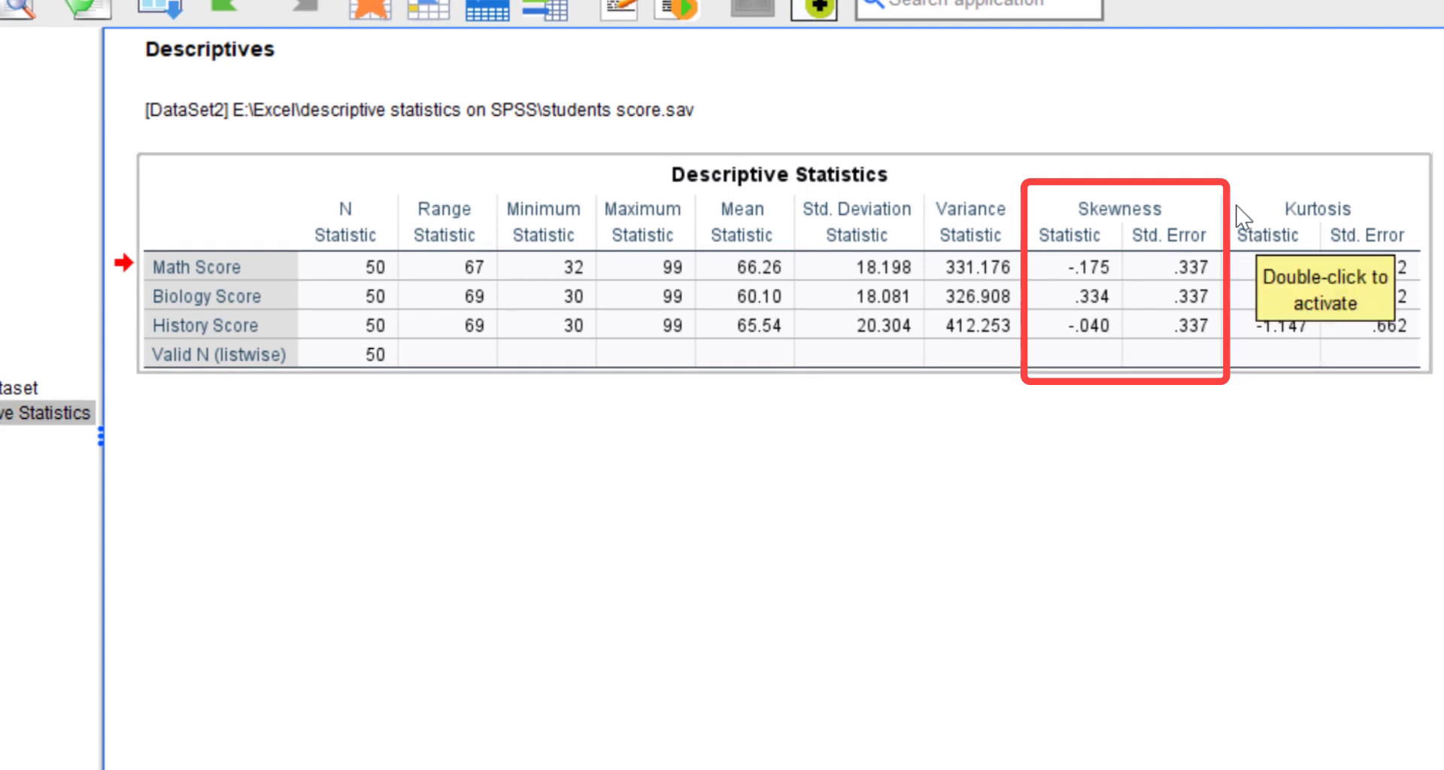
click(1304, 394)
drag(1303, 394, 1289, 264)
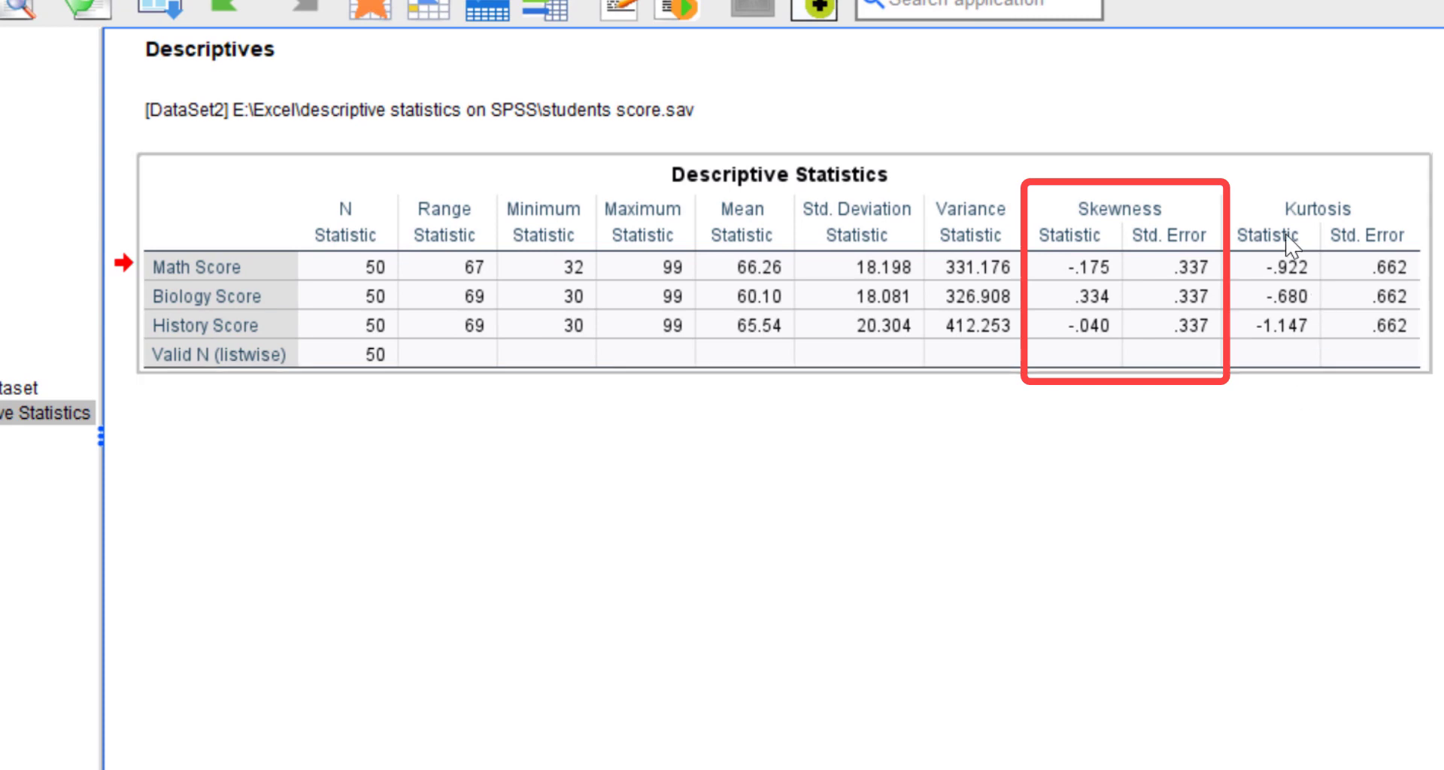
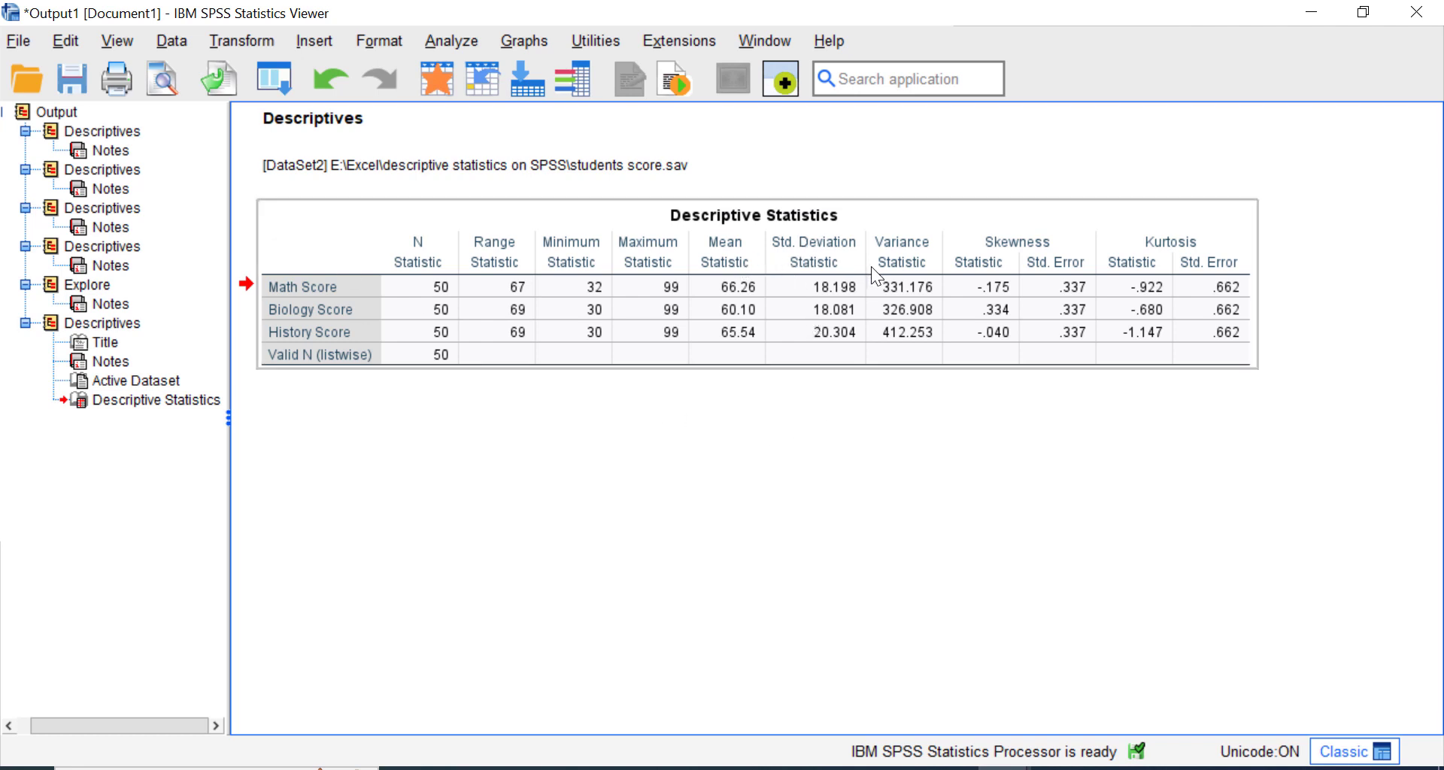
drag(867, 266, 350, 201)
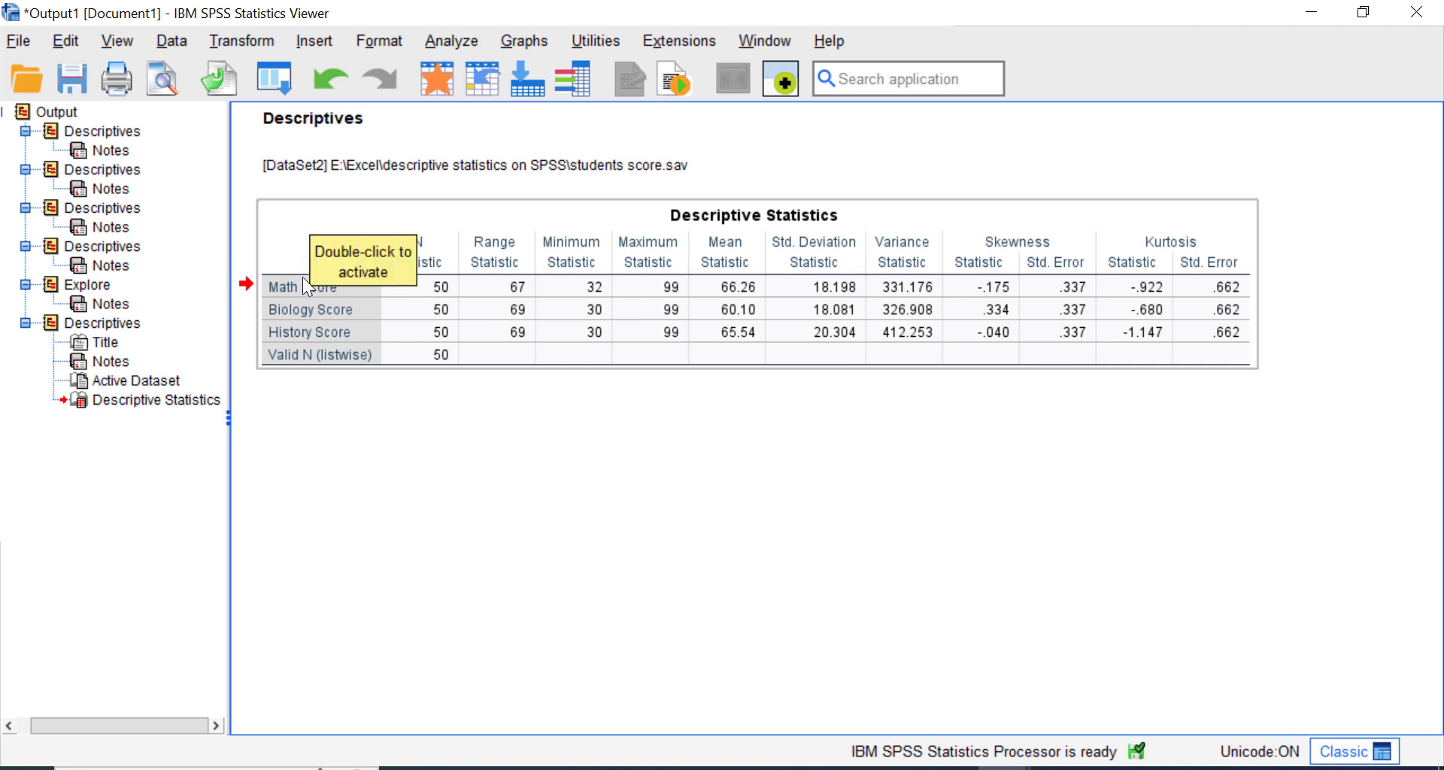
drag(283, 333, 1258, 222)
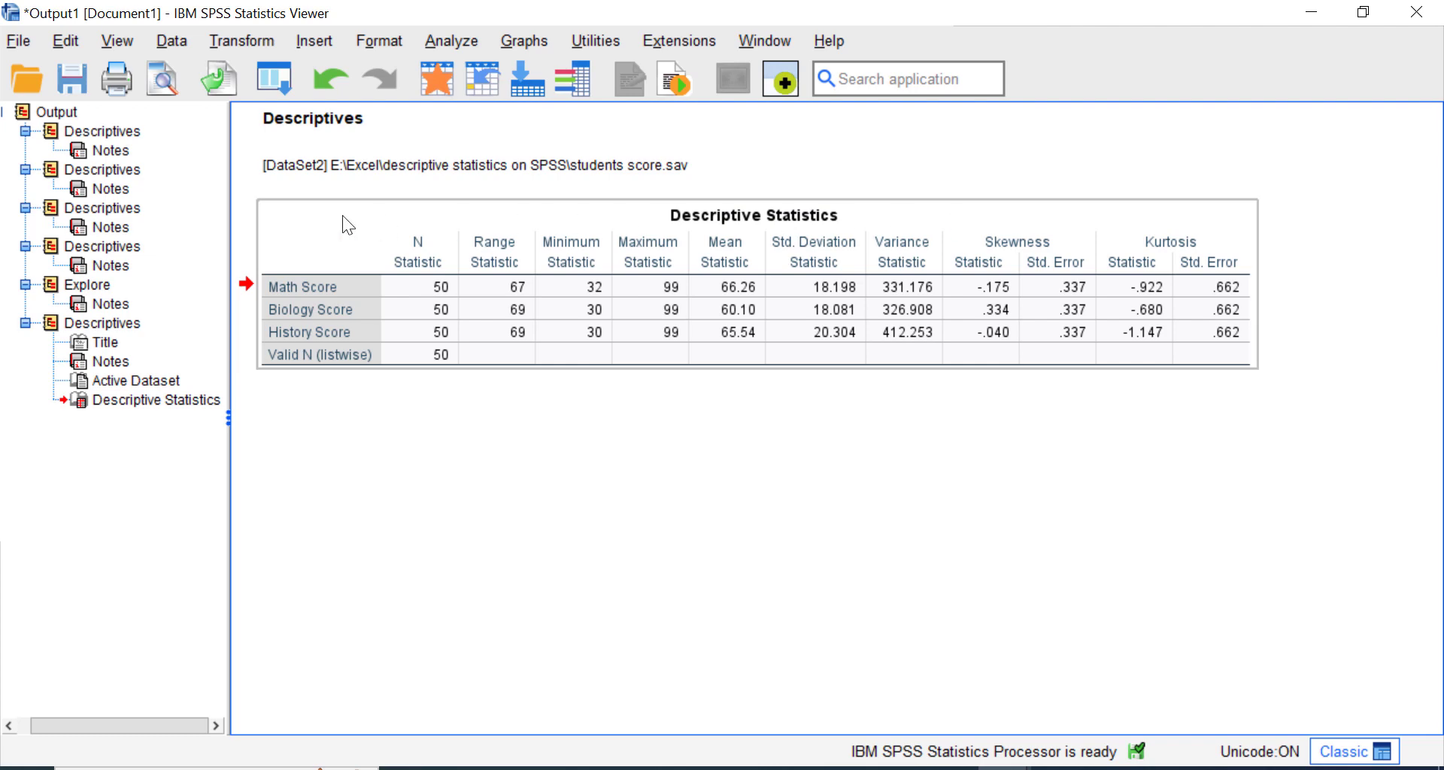
Step: Open the Descriptive Statistics output table in the pivot table editor
double_click(310, 216)
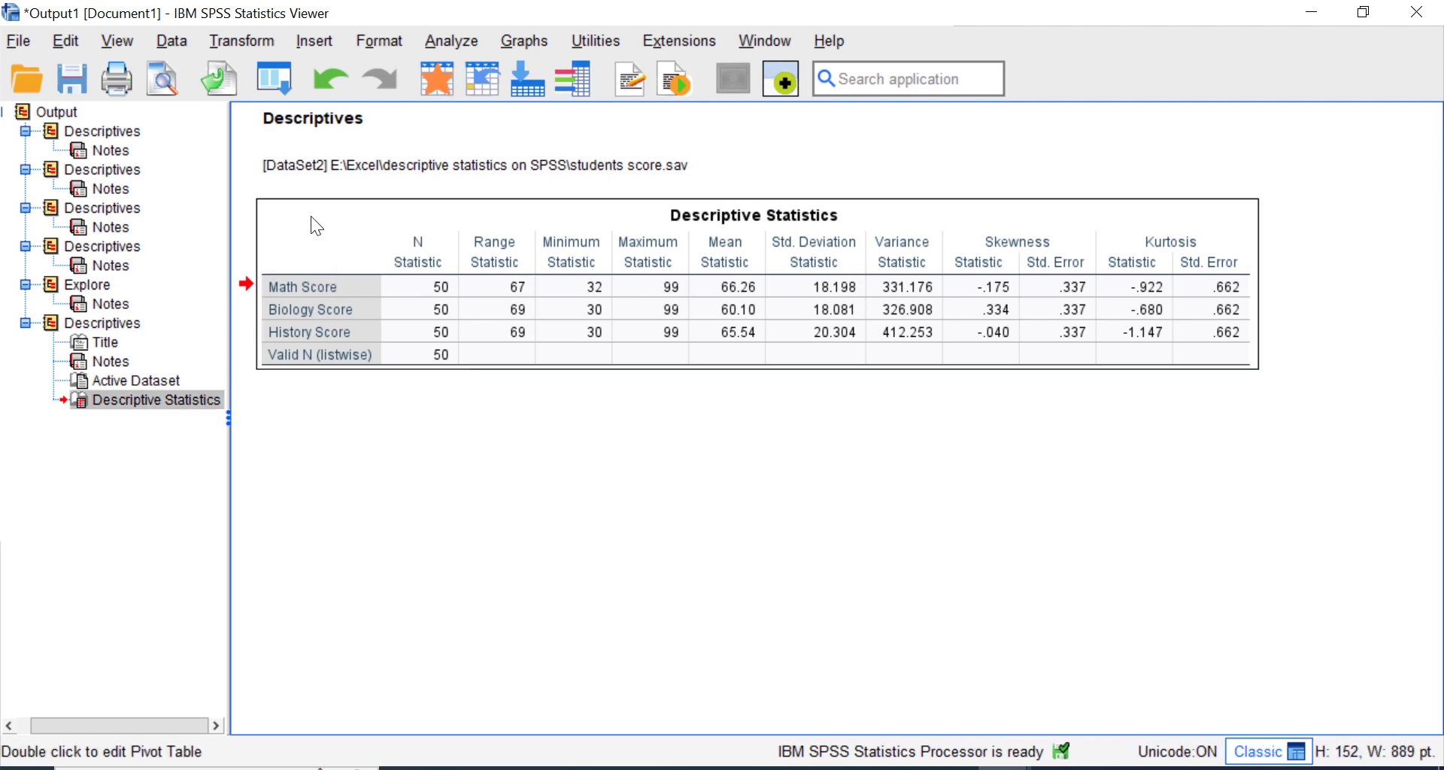
mouse_move(311, 215)
mouse_down()
mouse_move(348, 187)
mouse_move(352, 232)
mouse_up()
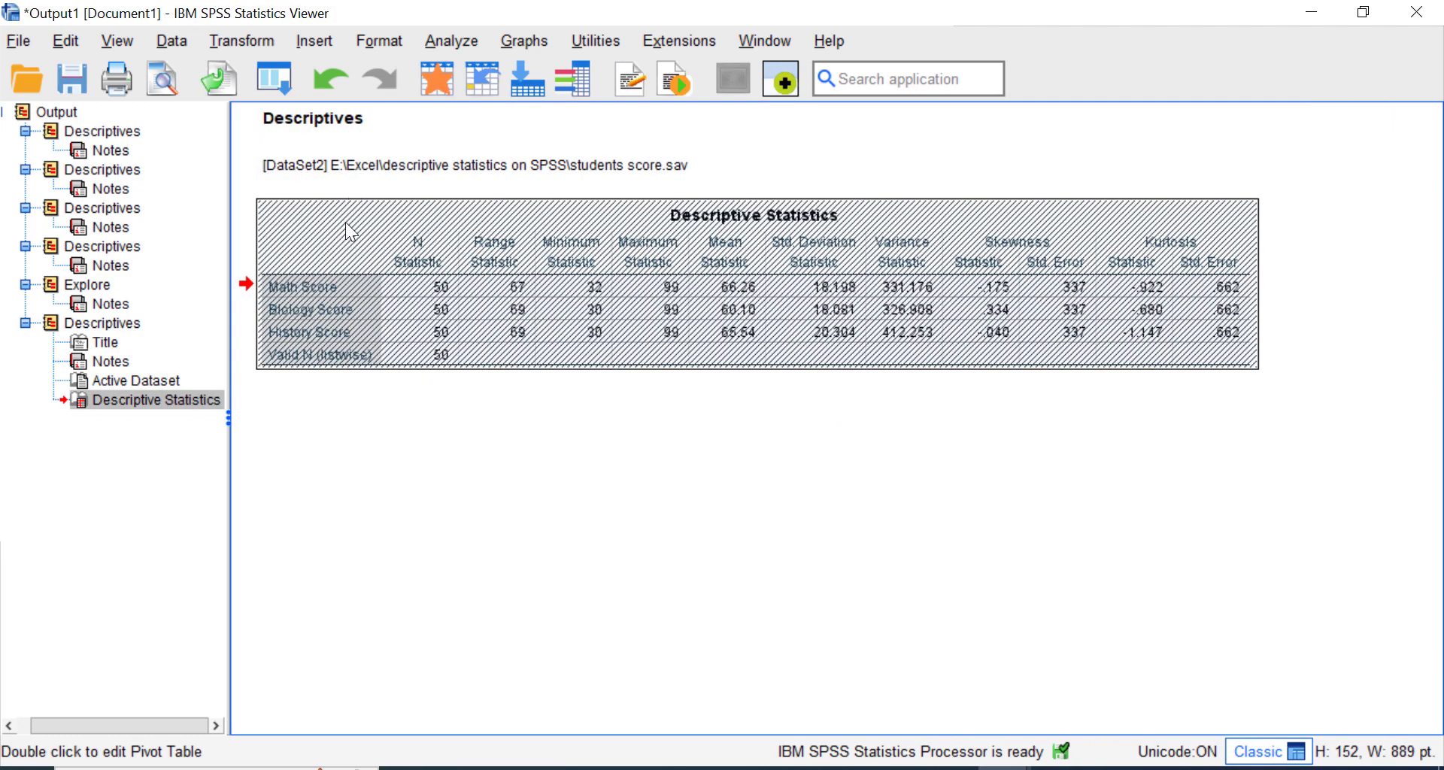
click(1178, 685)
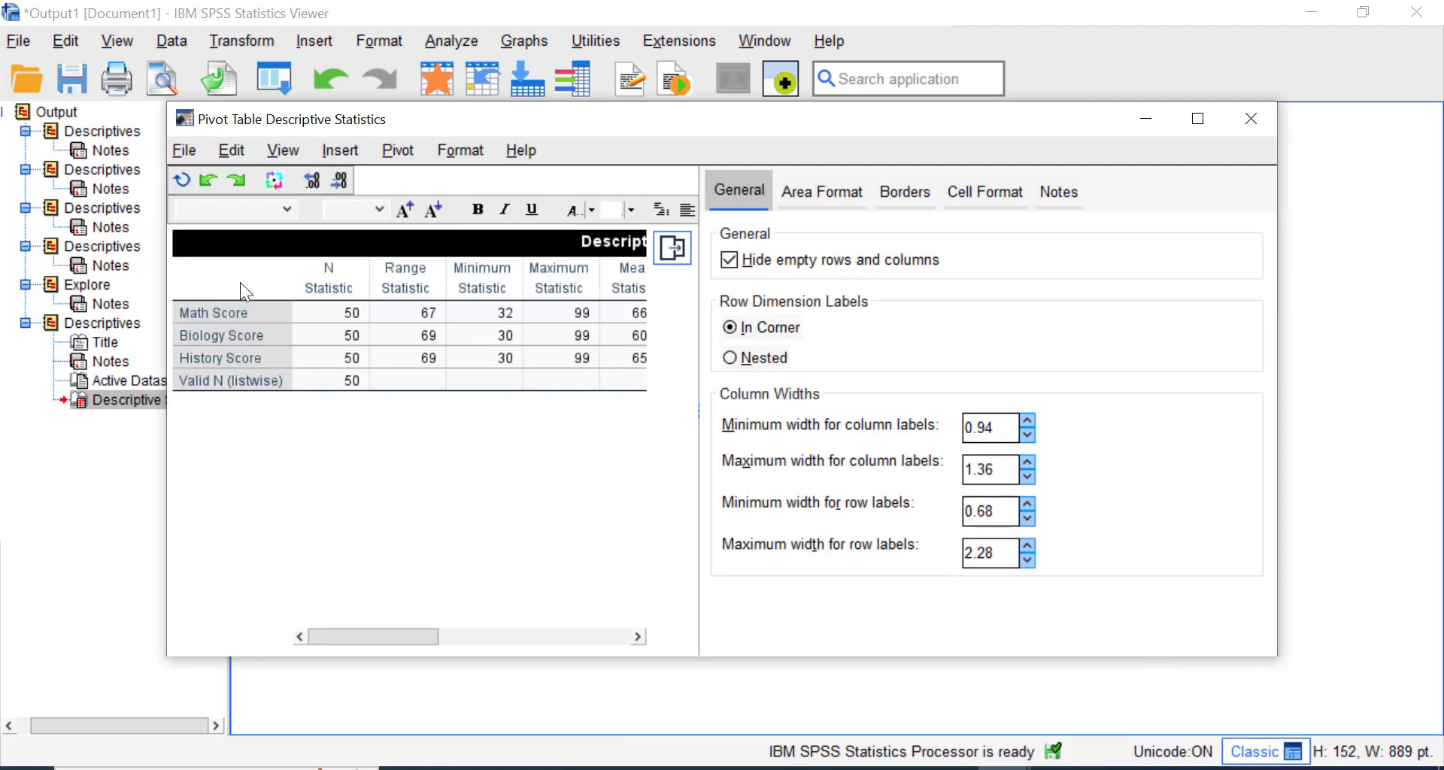
Step: Review the pivot table's area format and border settings, and select all table cells below the title
click(786, 193)
click(911, 191)
click(788, 191)
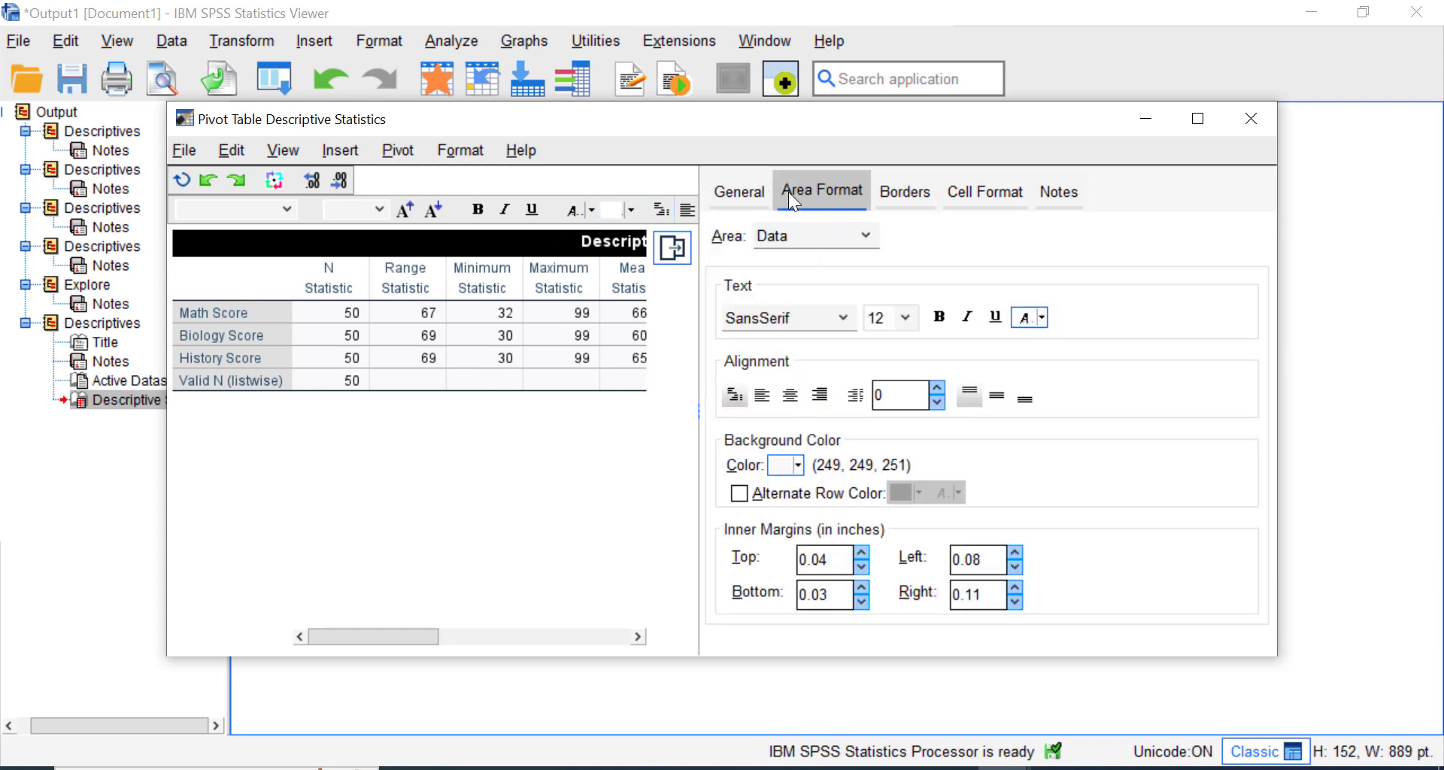
click(725, 197)
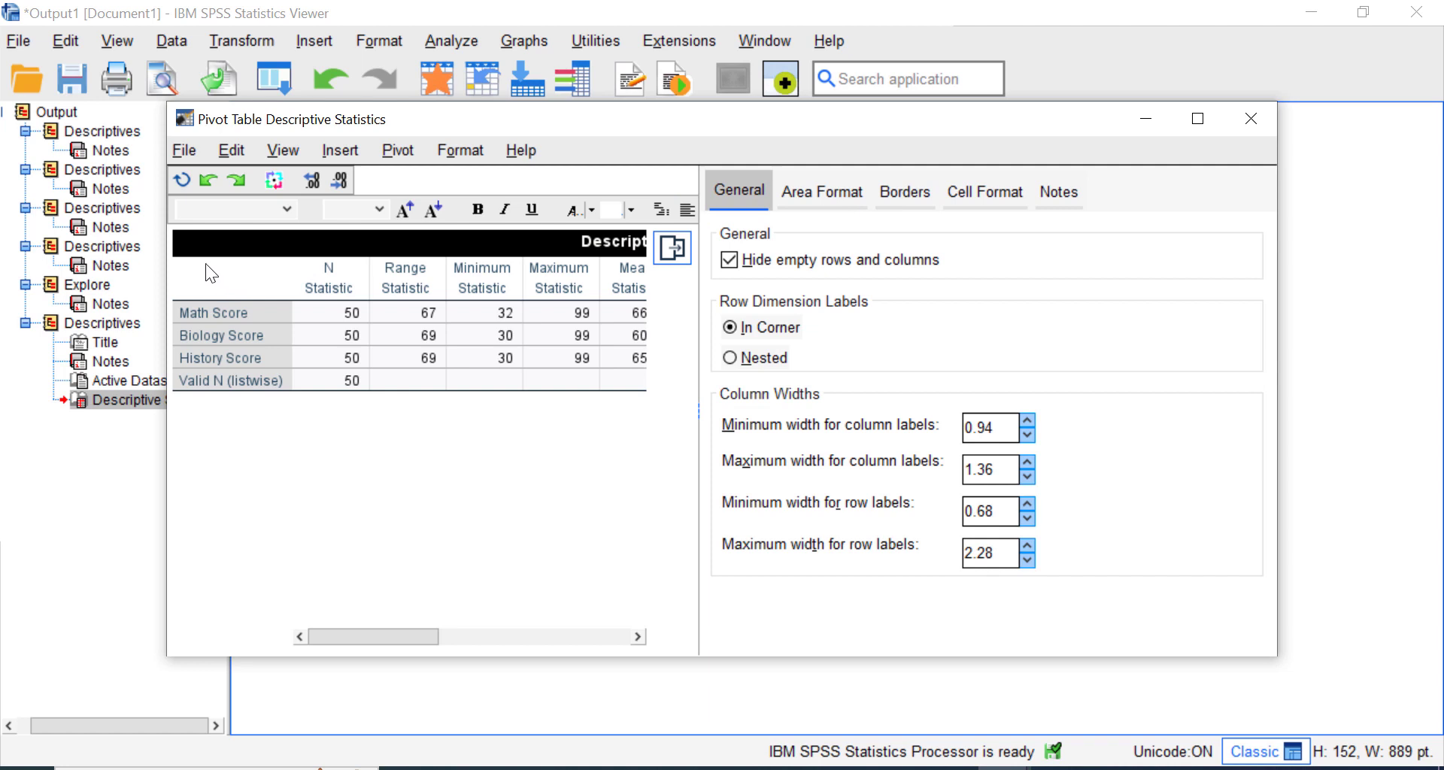
drag(197, 265, 773, 408)
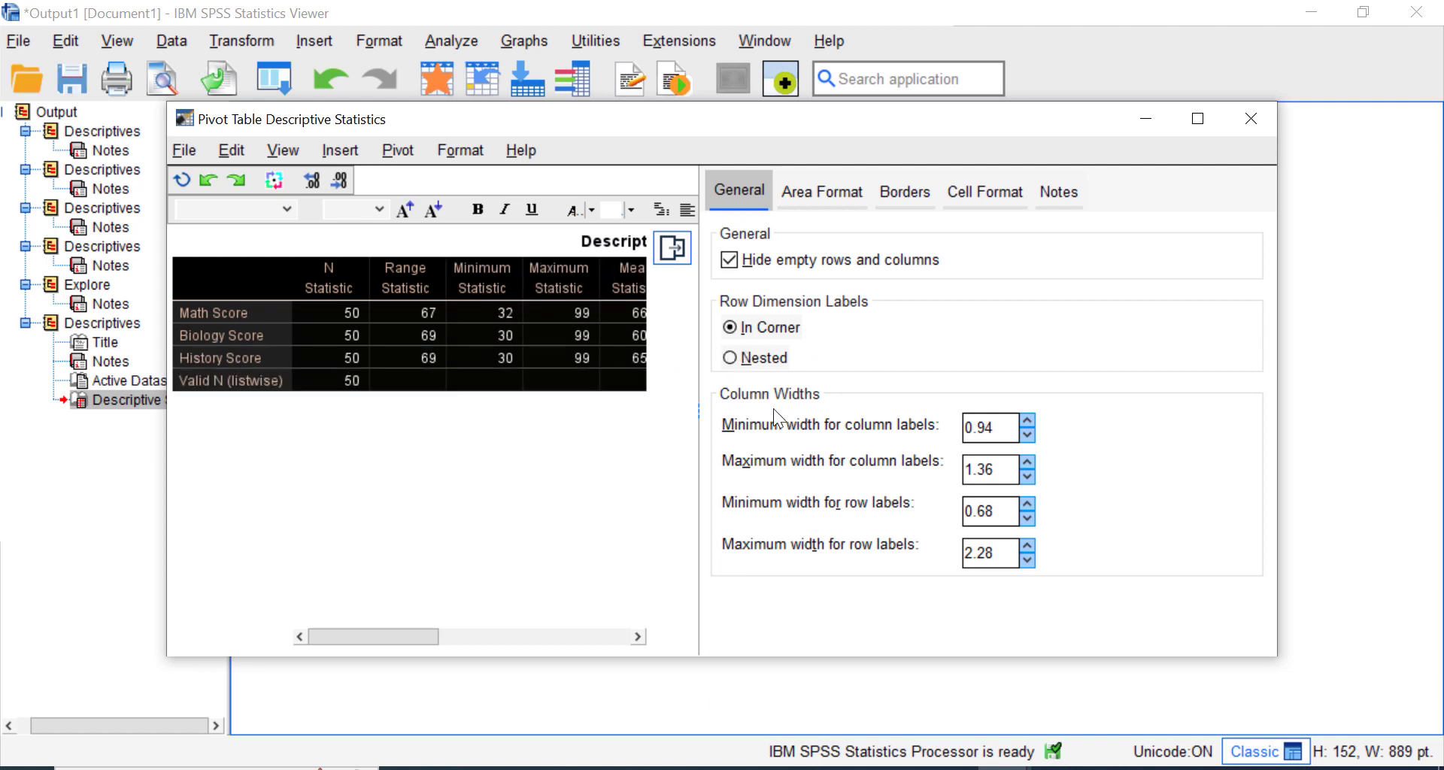
Step: Create a bar graph from the pivot table's math, biology and history score rows, covering the columns from N through Variance
drag(389, 637, 503, 630)
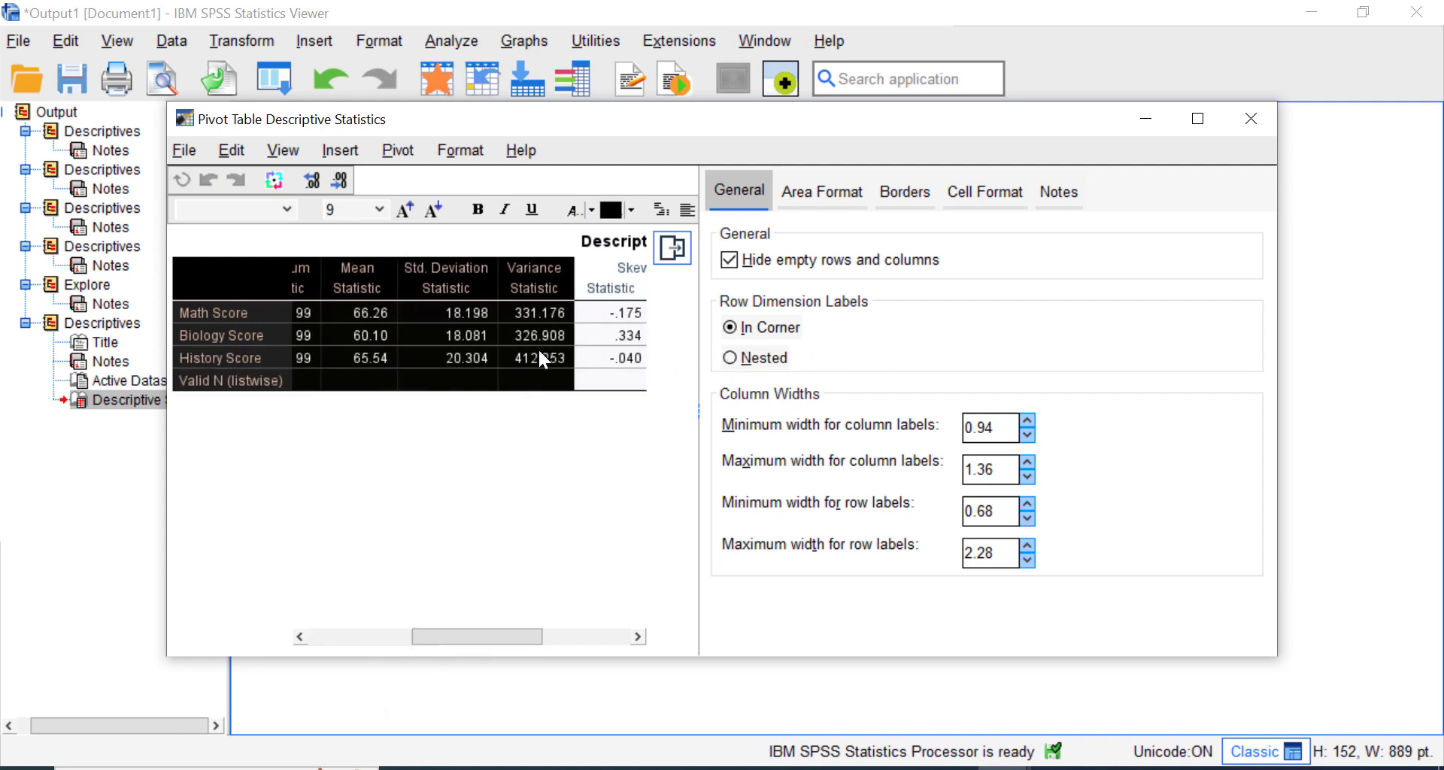
click(526, 239)
click(560, 275)
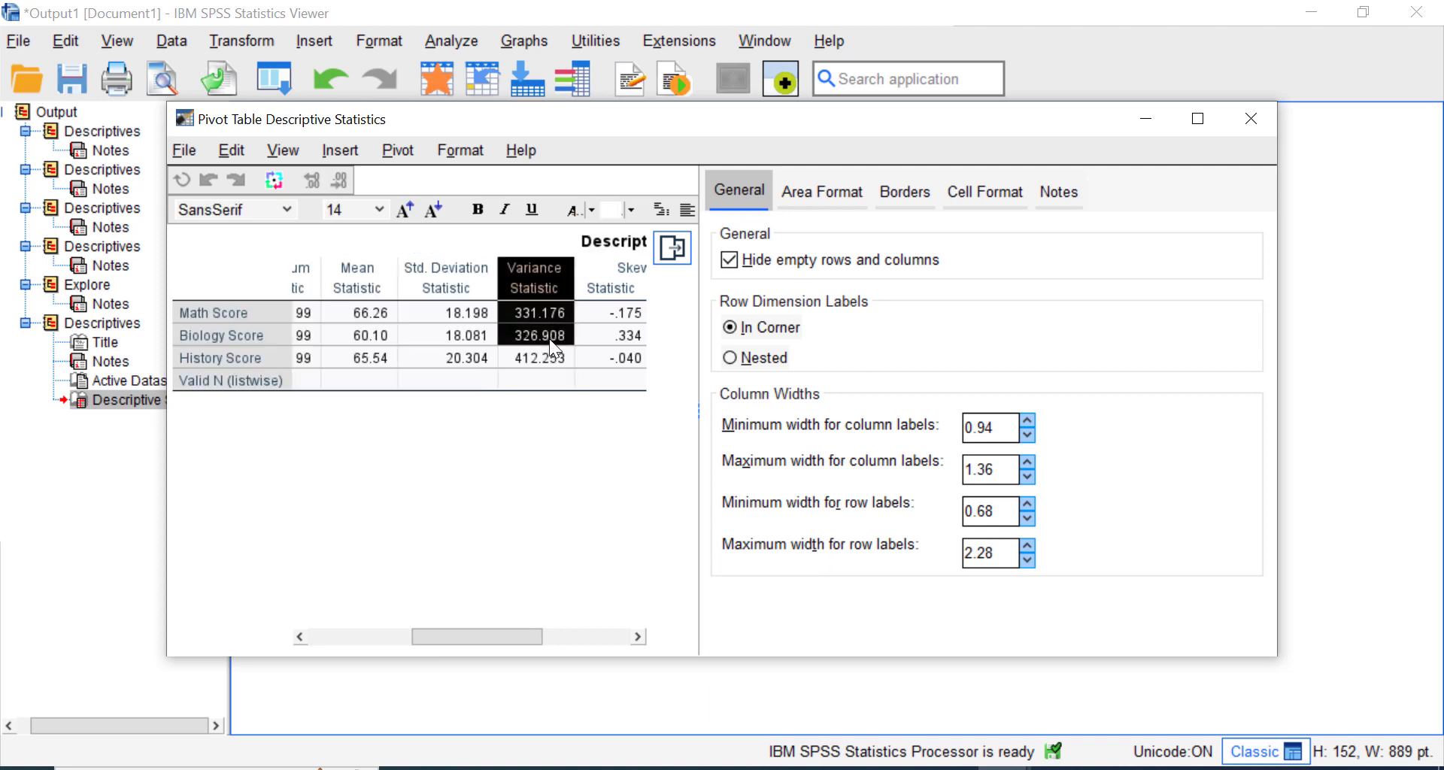
drag(519, 367, 167, 359)
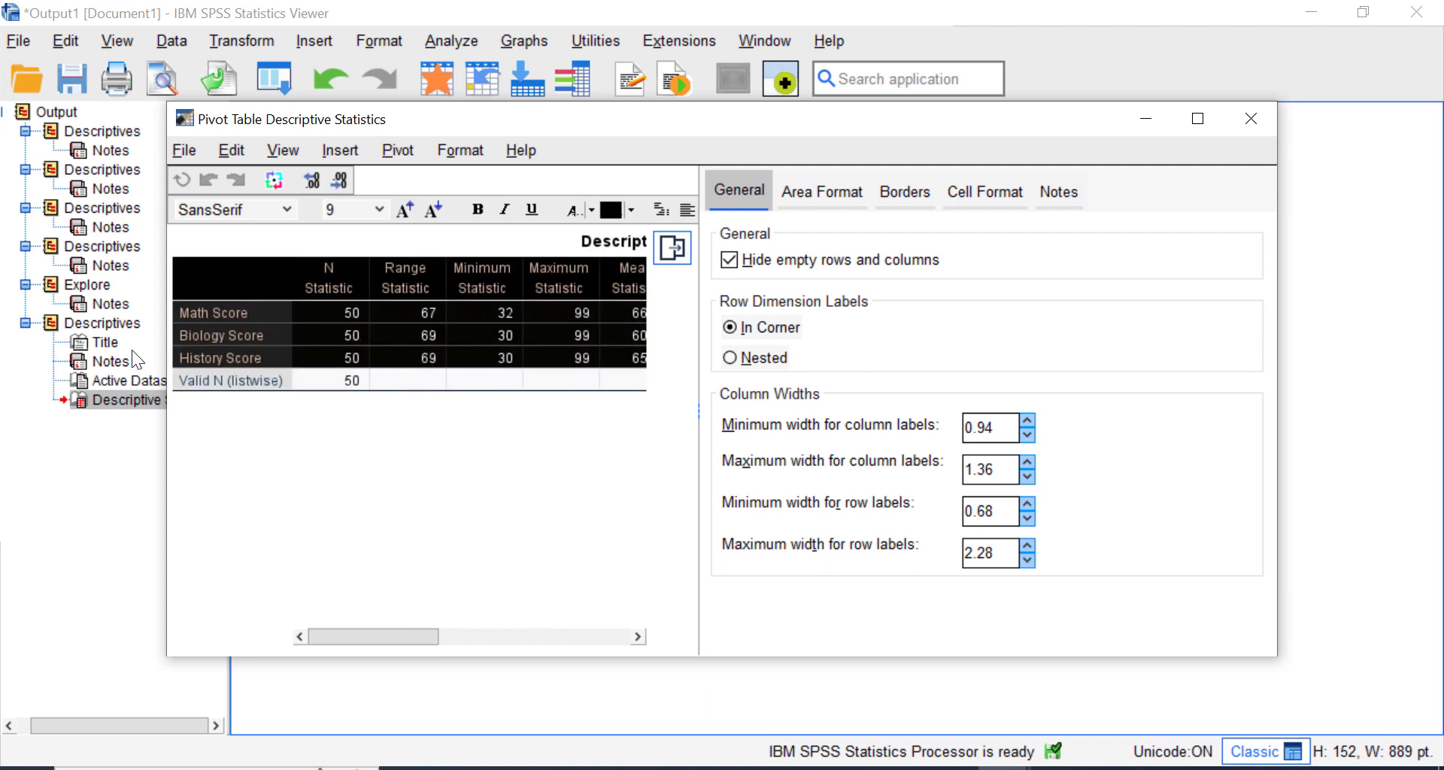
right_click(252, 274)
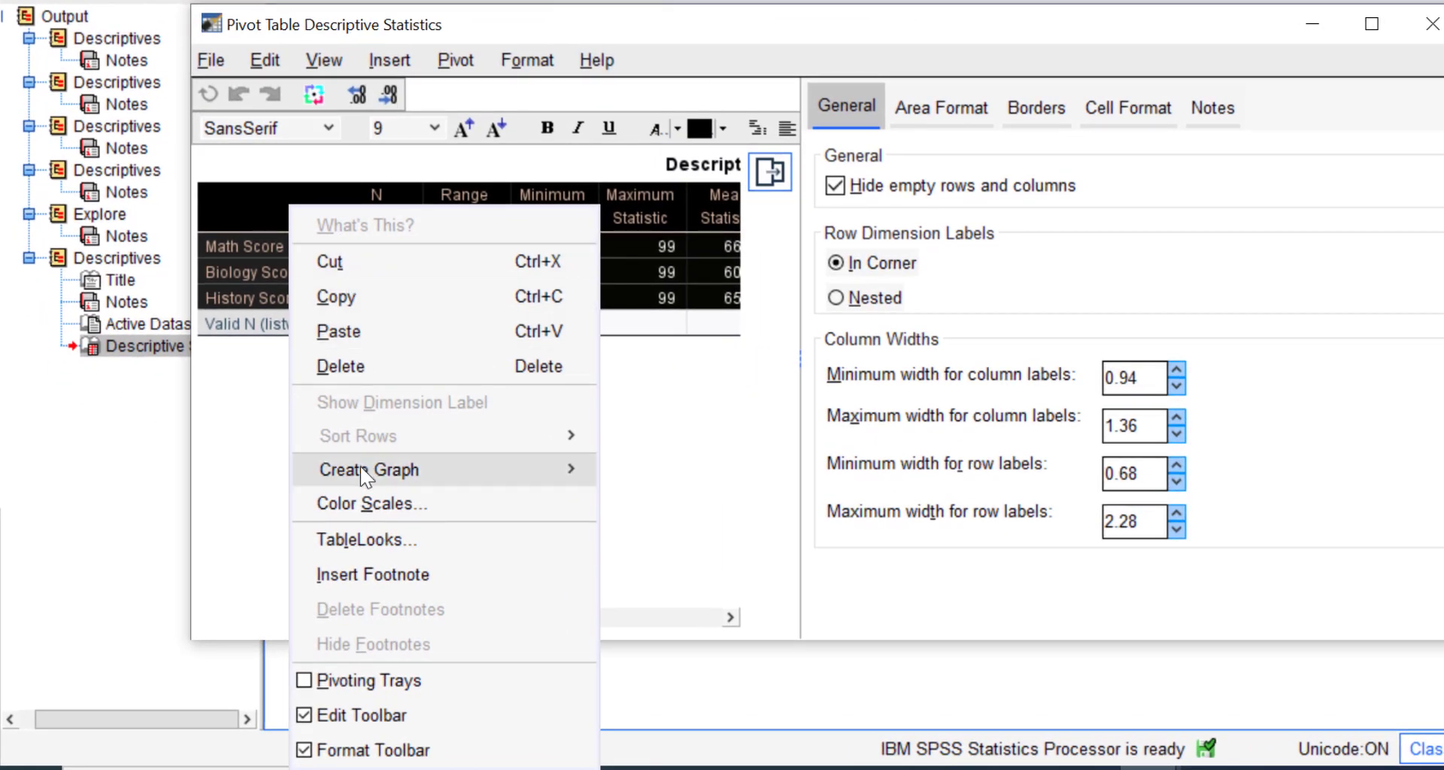
mouse_move(361, 472)
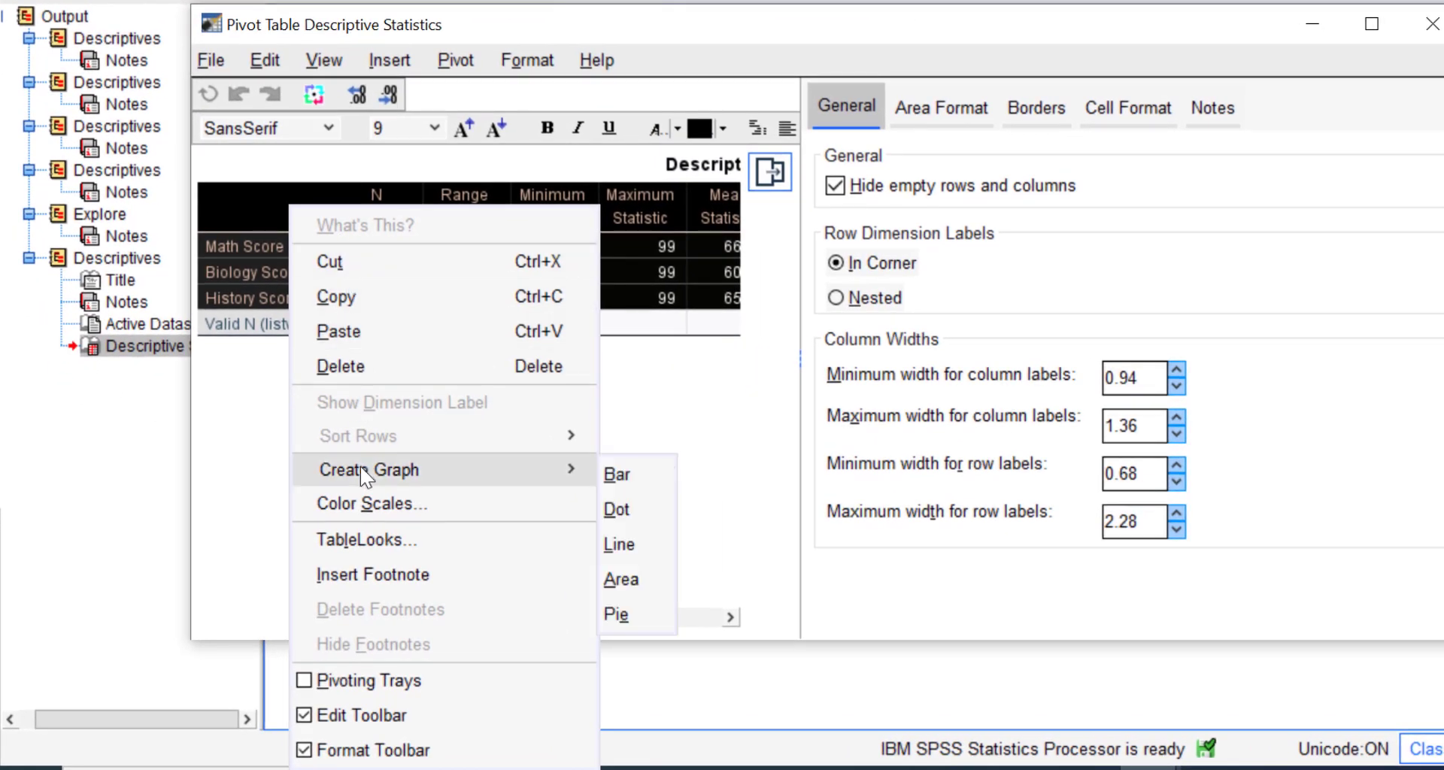
click(644, 481)
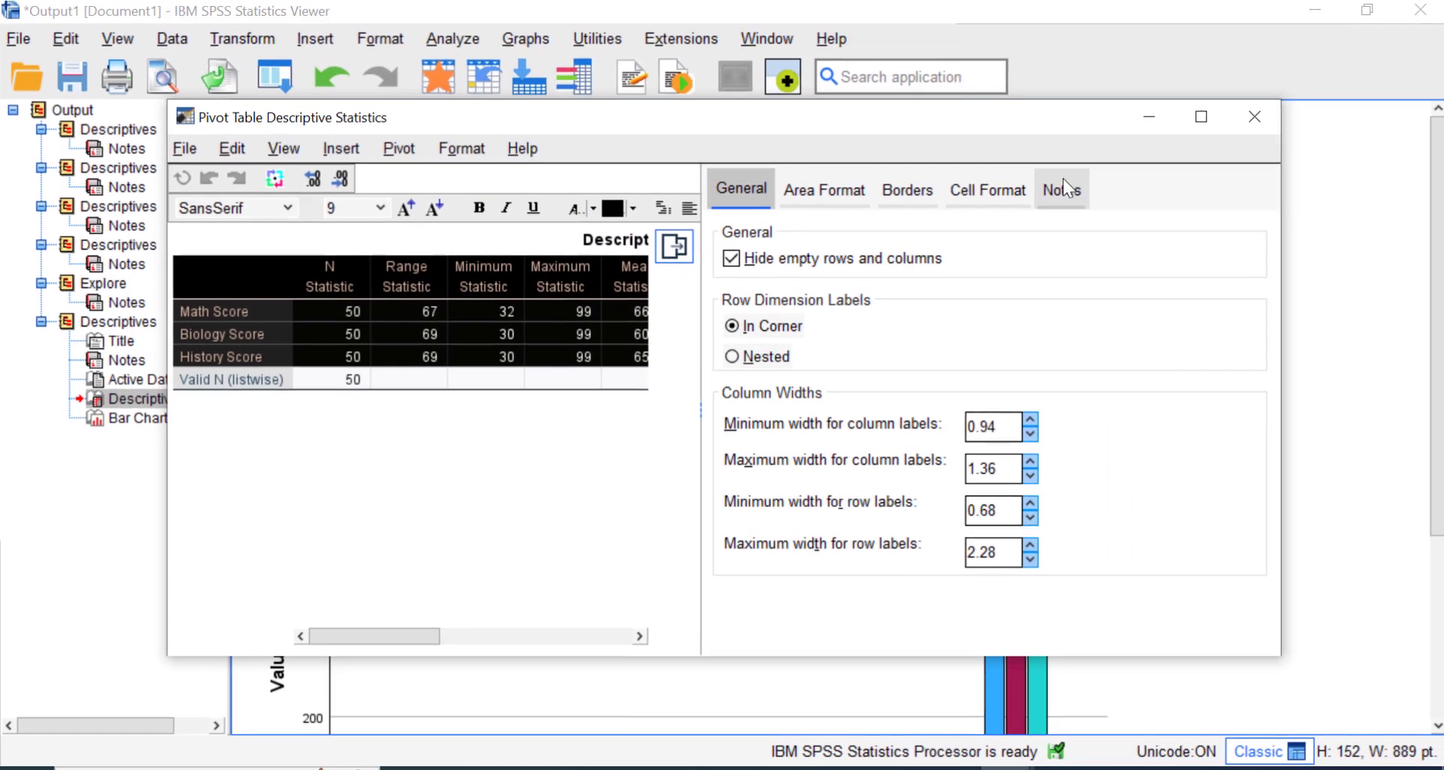
Step: Examine the Descriptive Statistics bar chart in the output and close the pivot table editor
click(1255, 116)
scroll(1244, 468, down, 3)
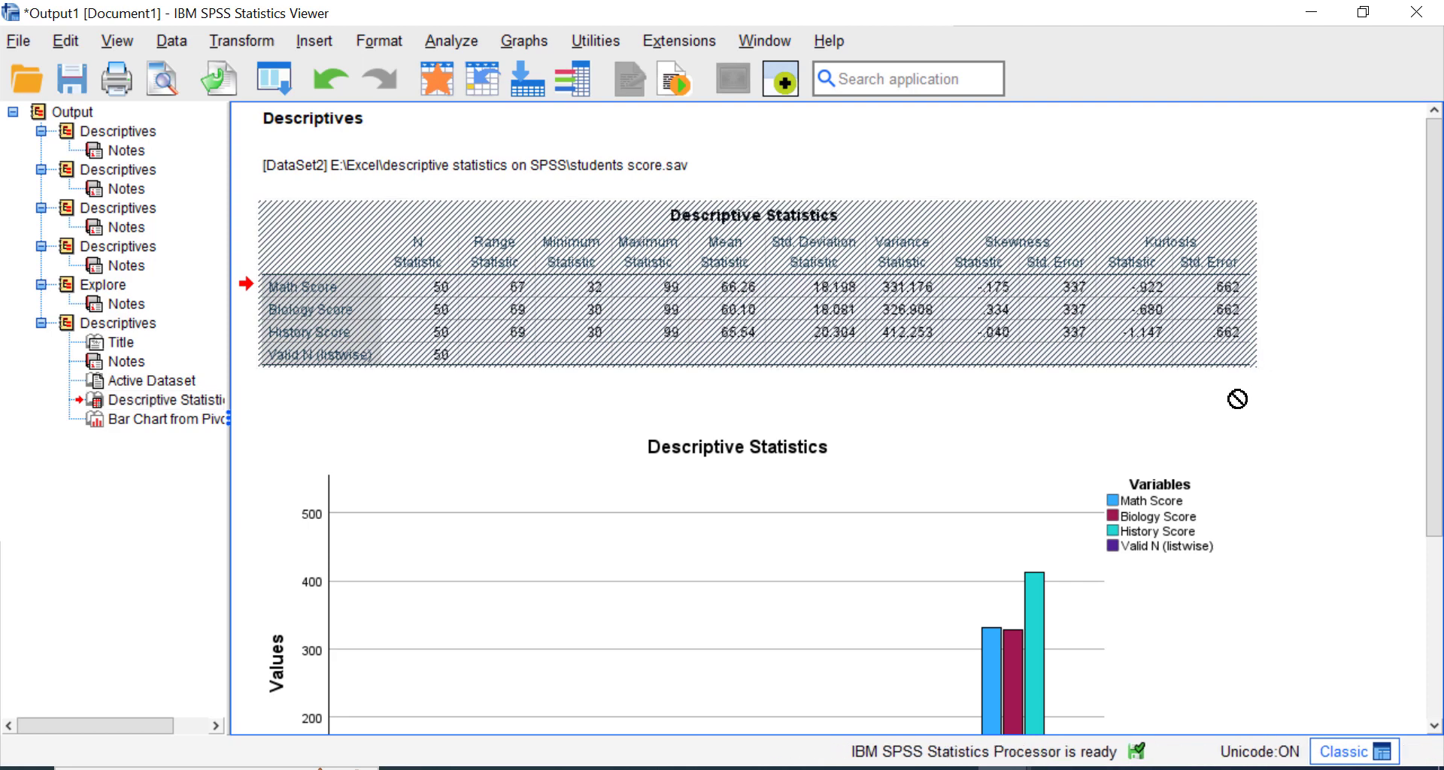
scroll(1200, 458, down, 3)
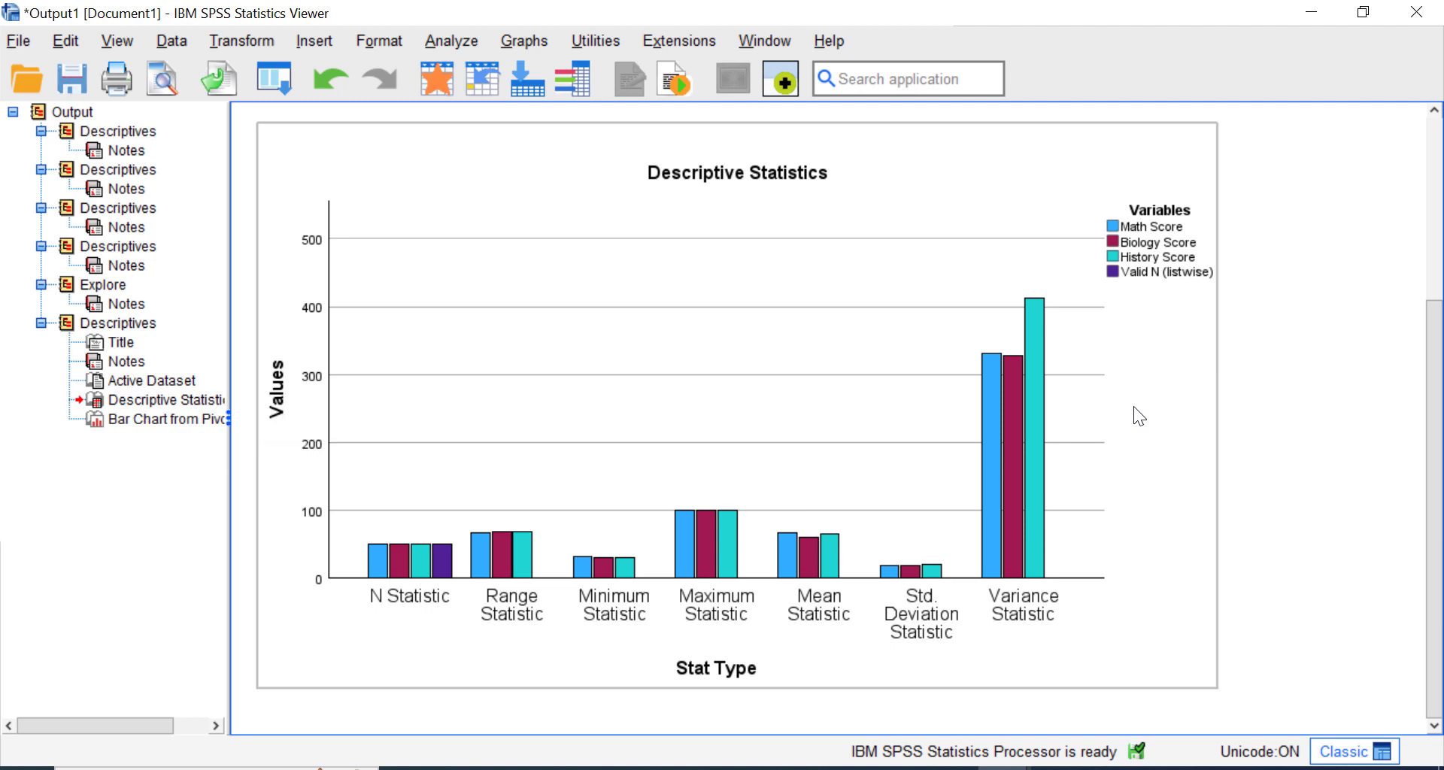
click(1132, 449)
mouse_move(1004, 769)
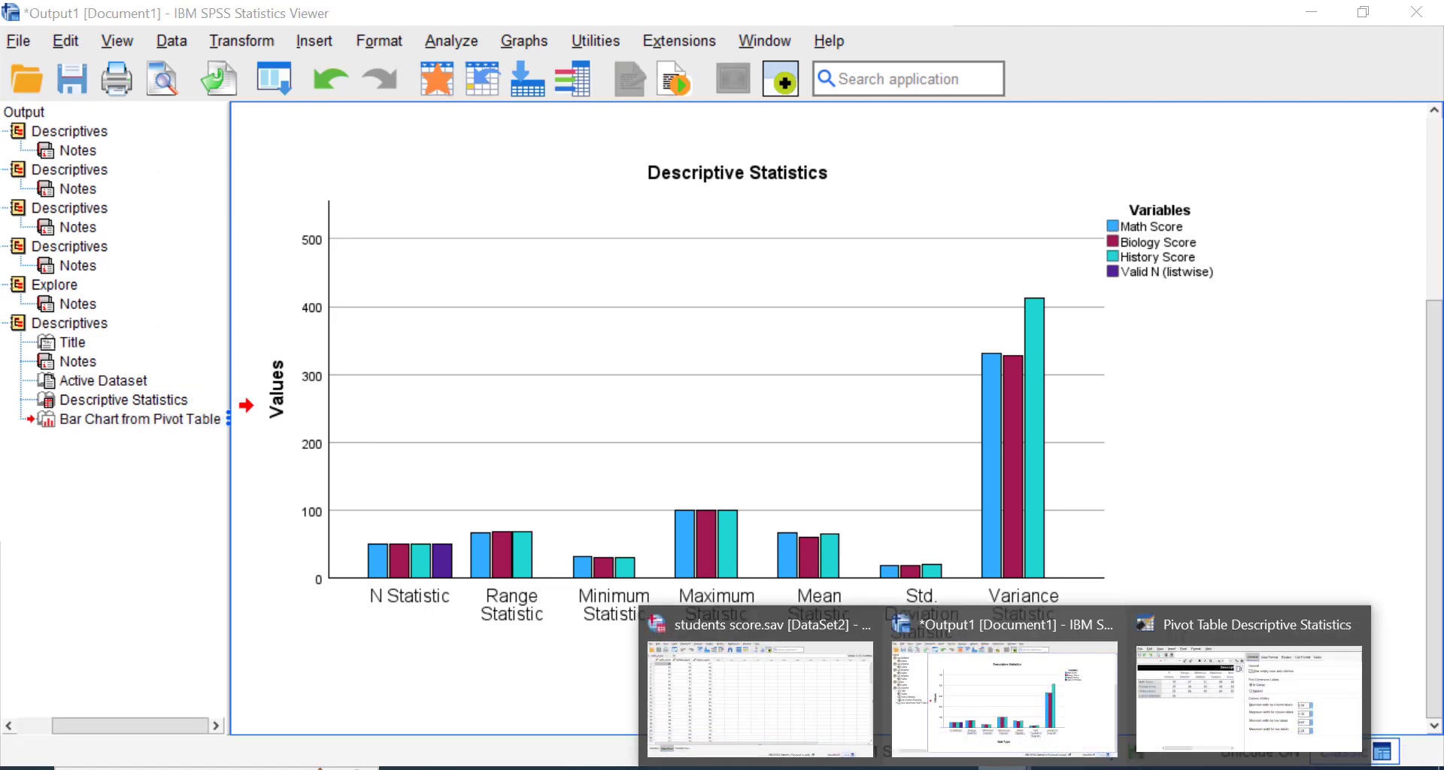
click(1352, 624)
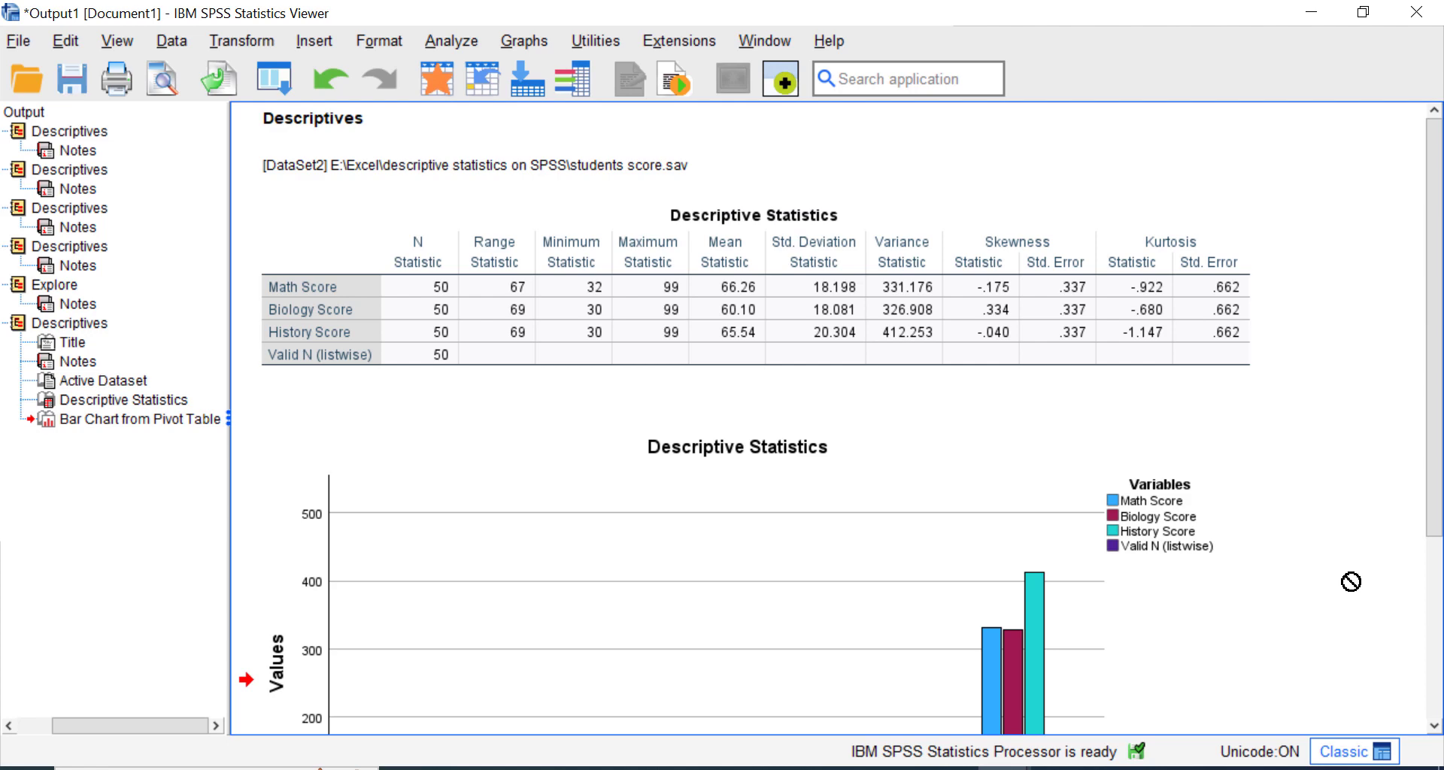
Step: Switch to the students score.sav data editor and open the Explore analysis from the descriptive statistics procedures
mouse_move(1003, 768)
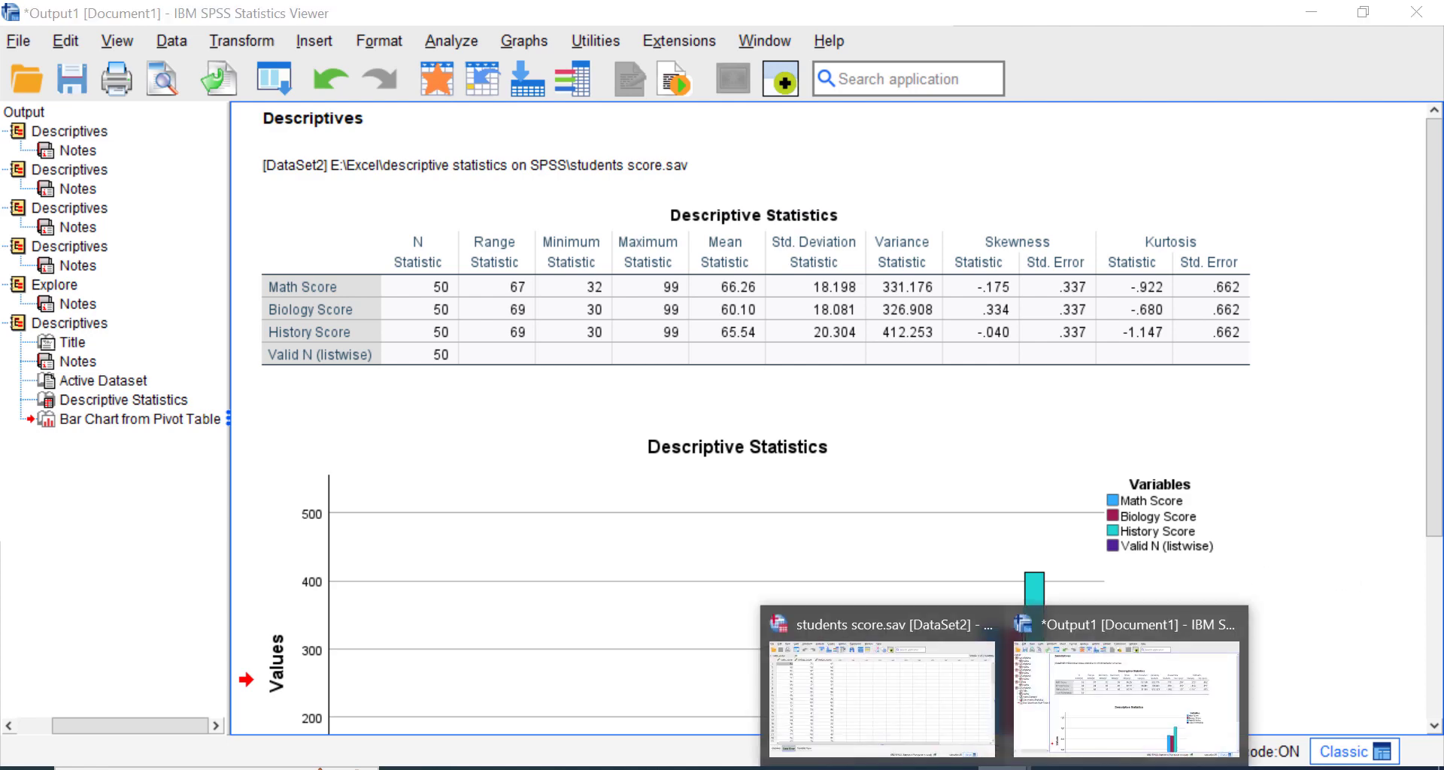
click(901, 673)
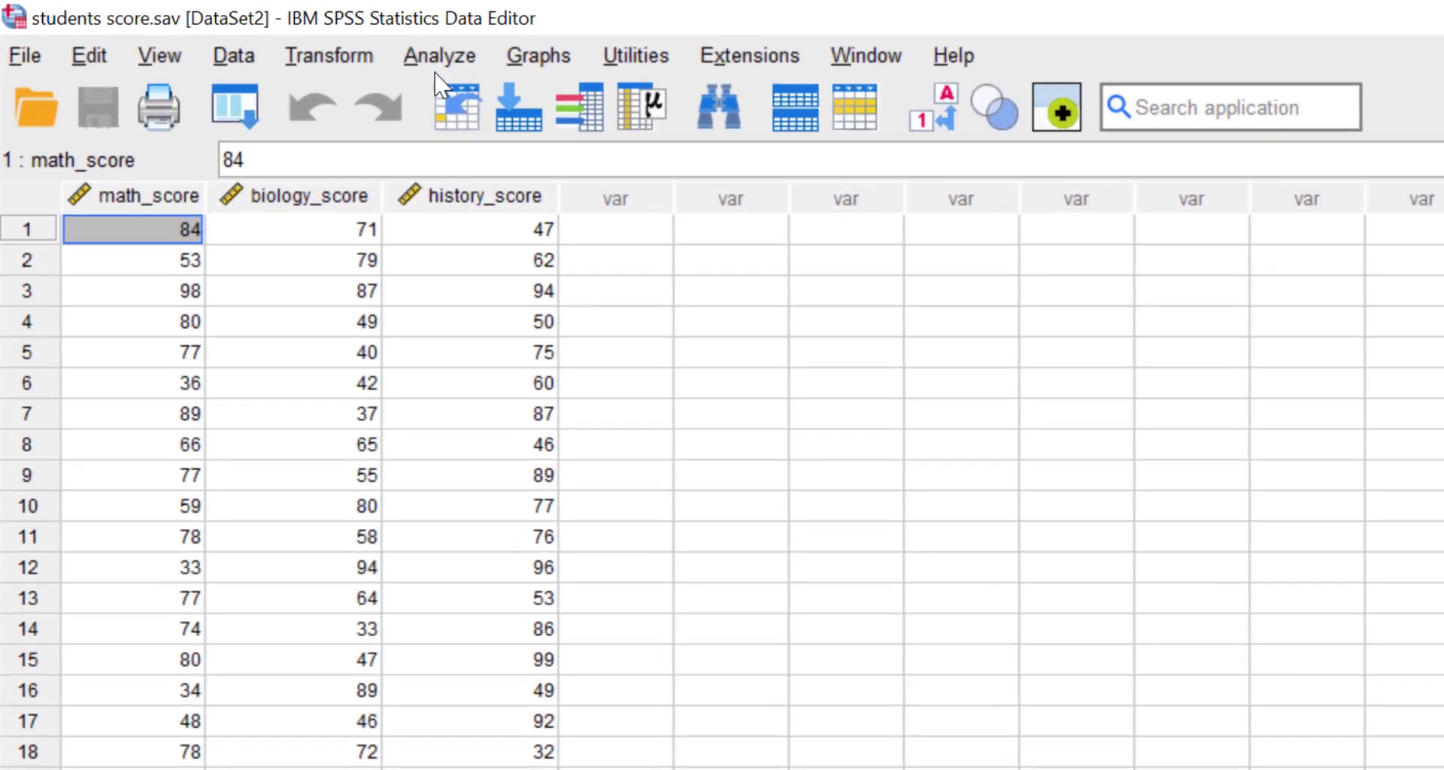
click(322, 42)
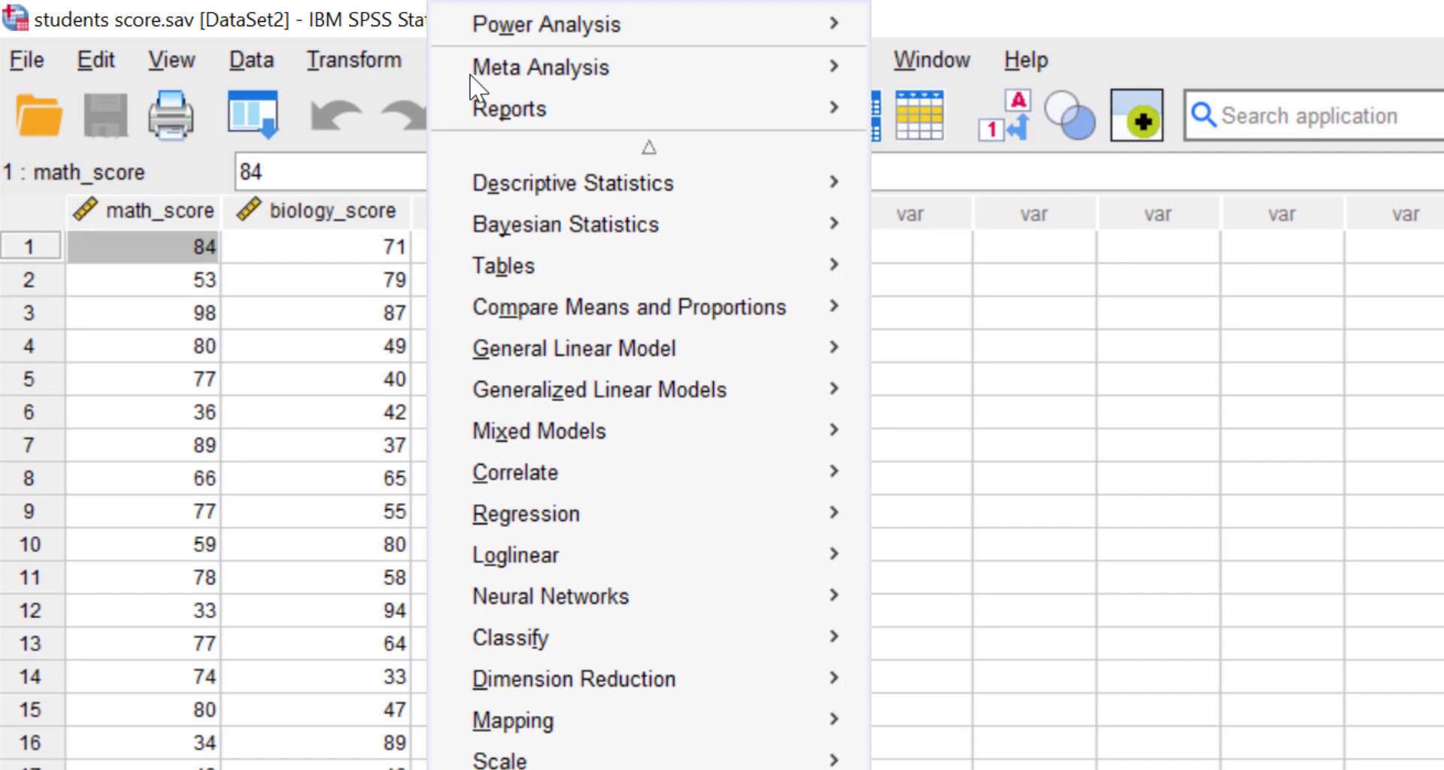
mouse_move(482, 186)
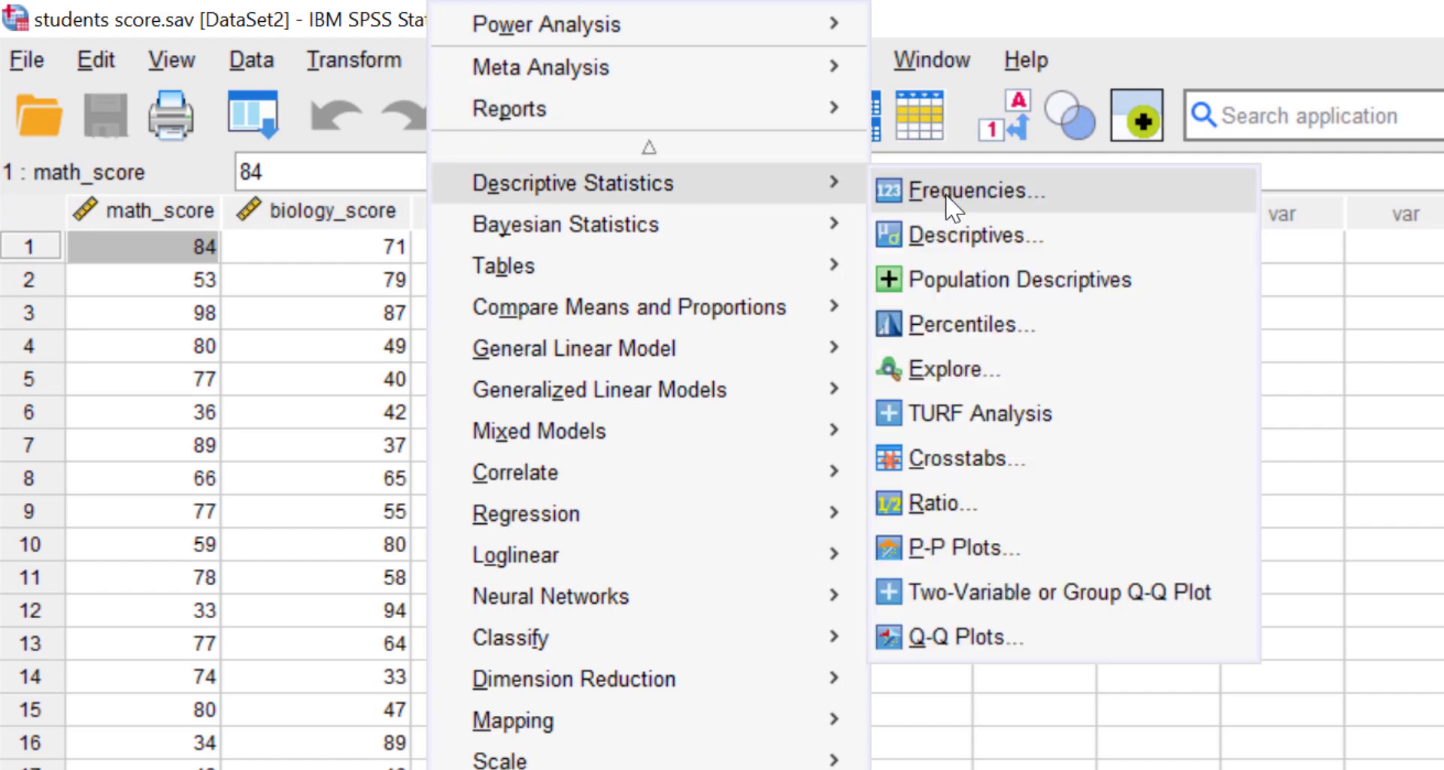
click(929, 369)
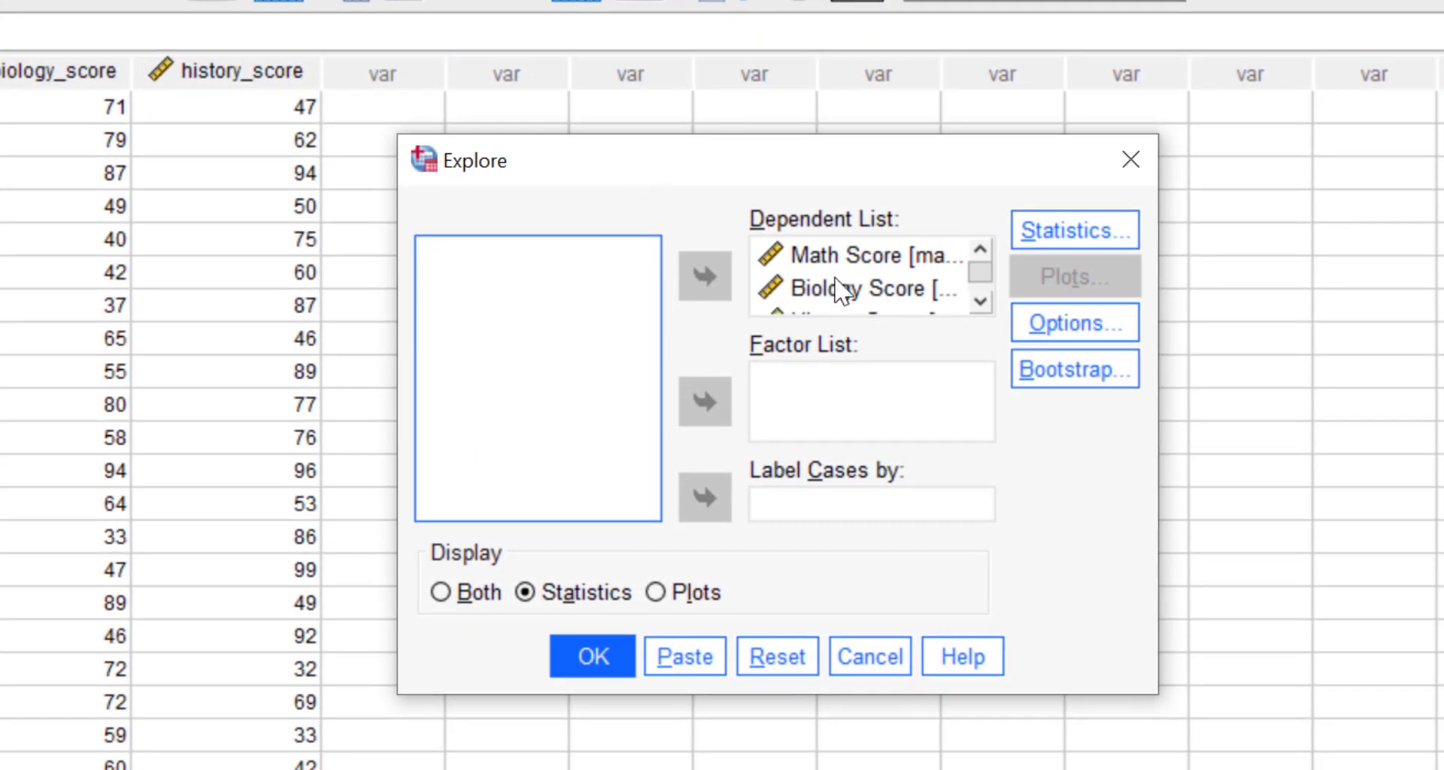
Step: Reset the Explore settings and add Math Score, Biology Score and History Score as dependent variables
click(762, 665)
click(703, 272)
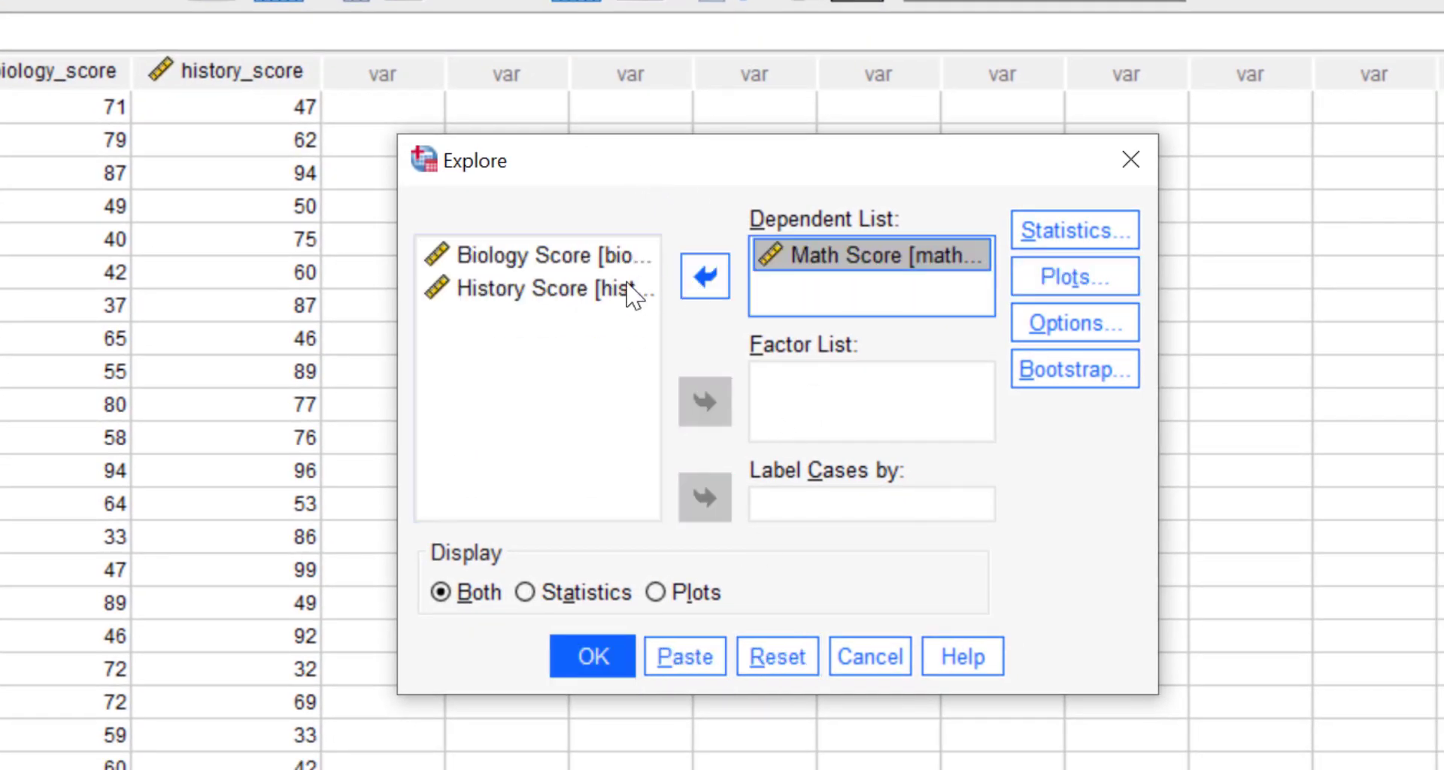
click(587, 258)
click(703, 276)
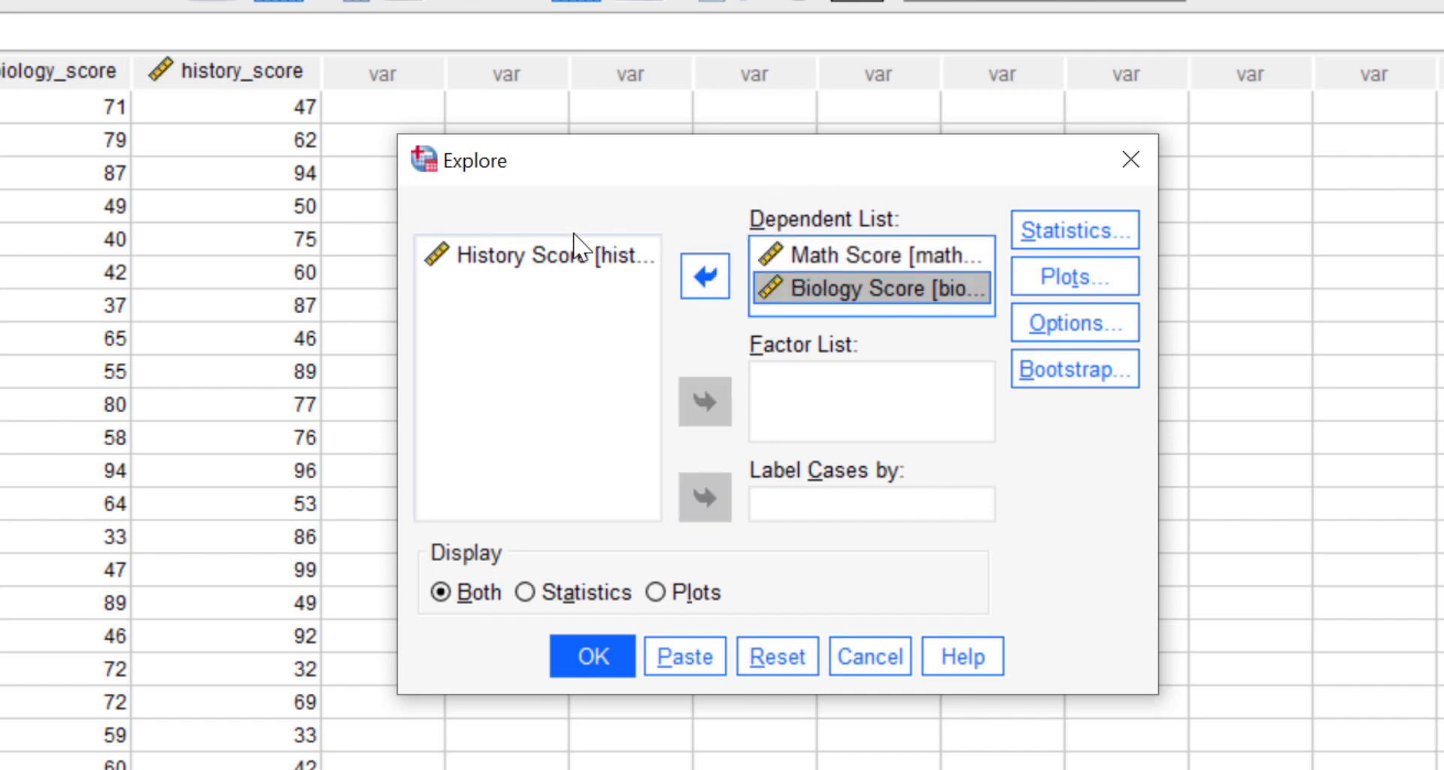
click(557, 257)
click(707, 276)
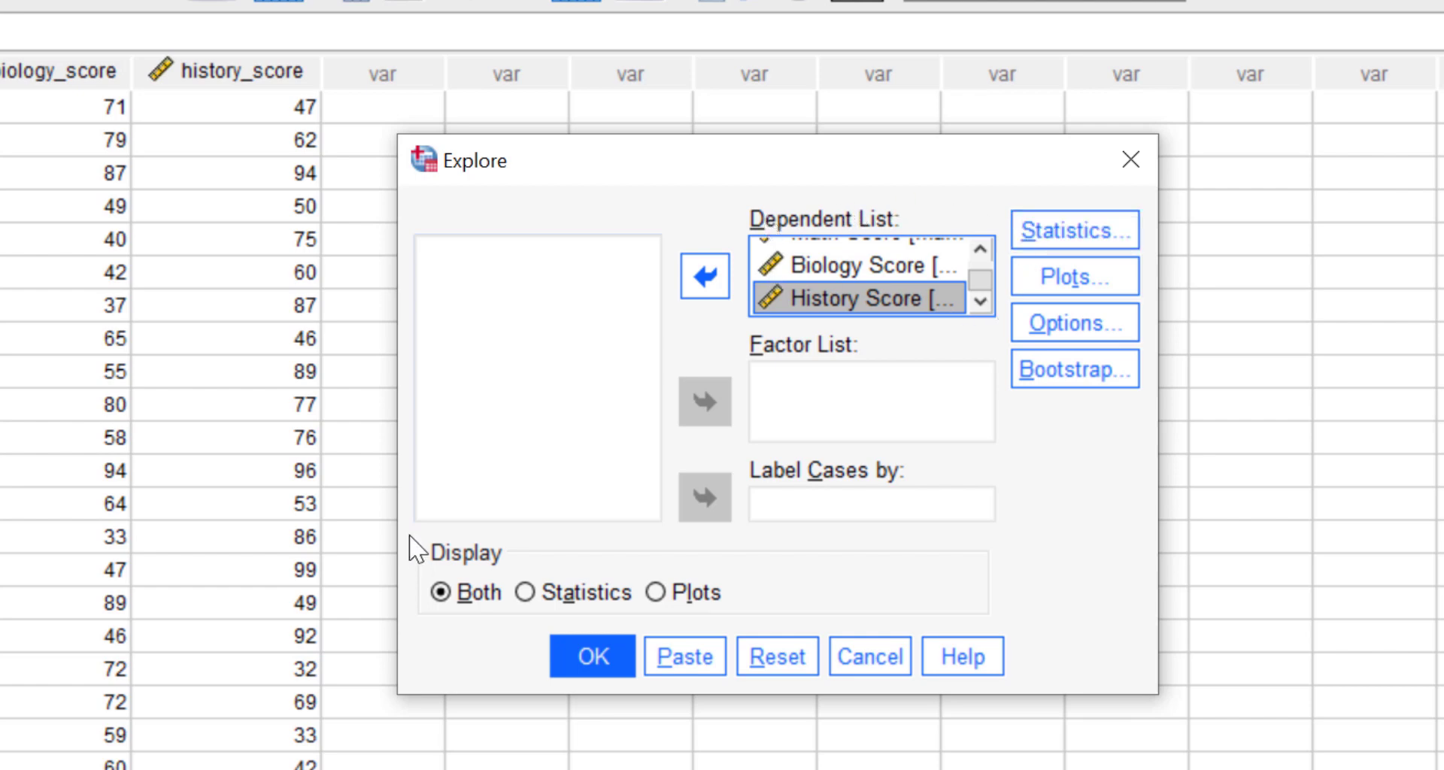
Step: Set the Explore analysis to display statistics only, without plots
click(527, 595)
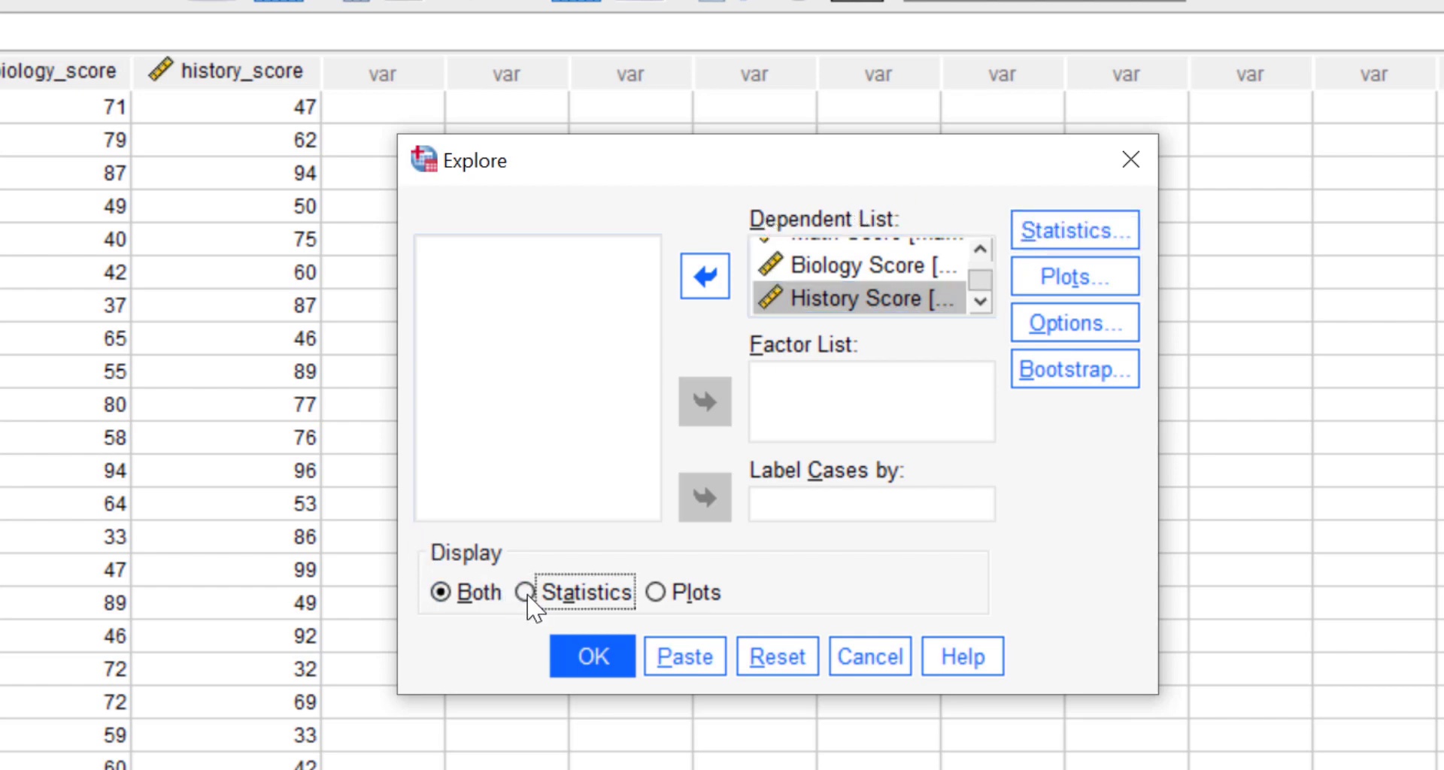
click(655, 593)
click(440, 592)
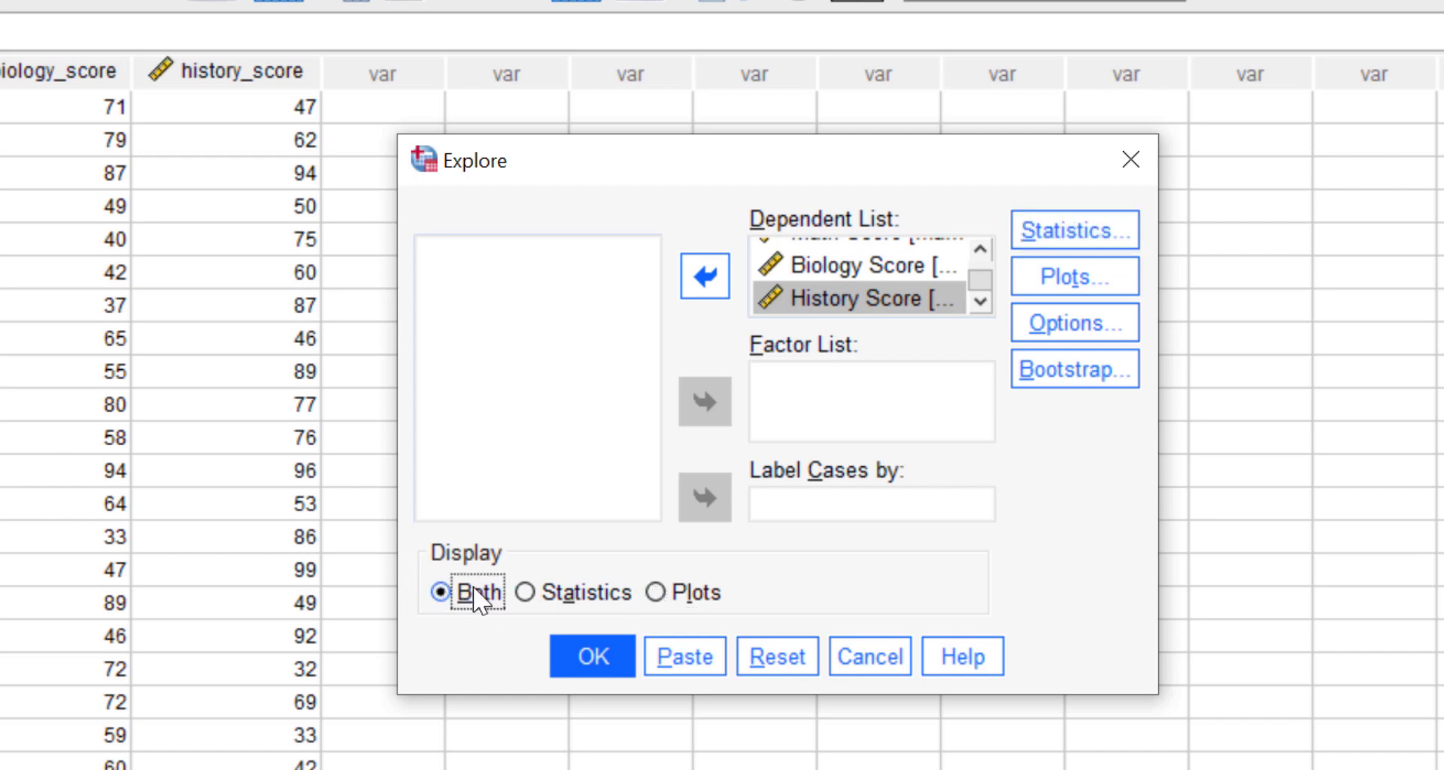
click(527, 594)
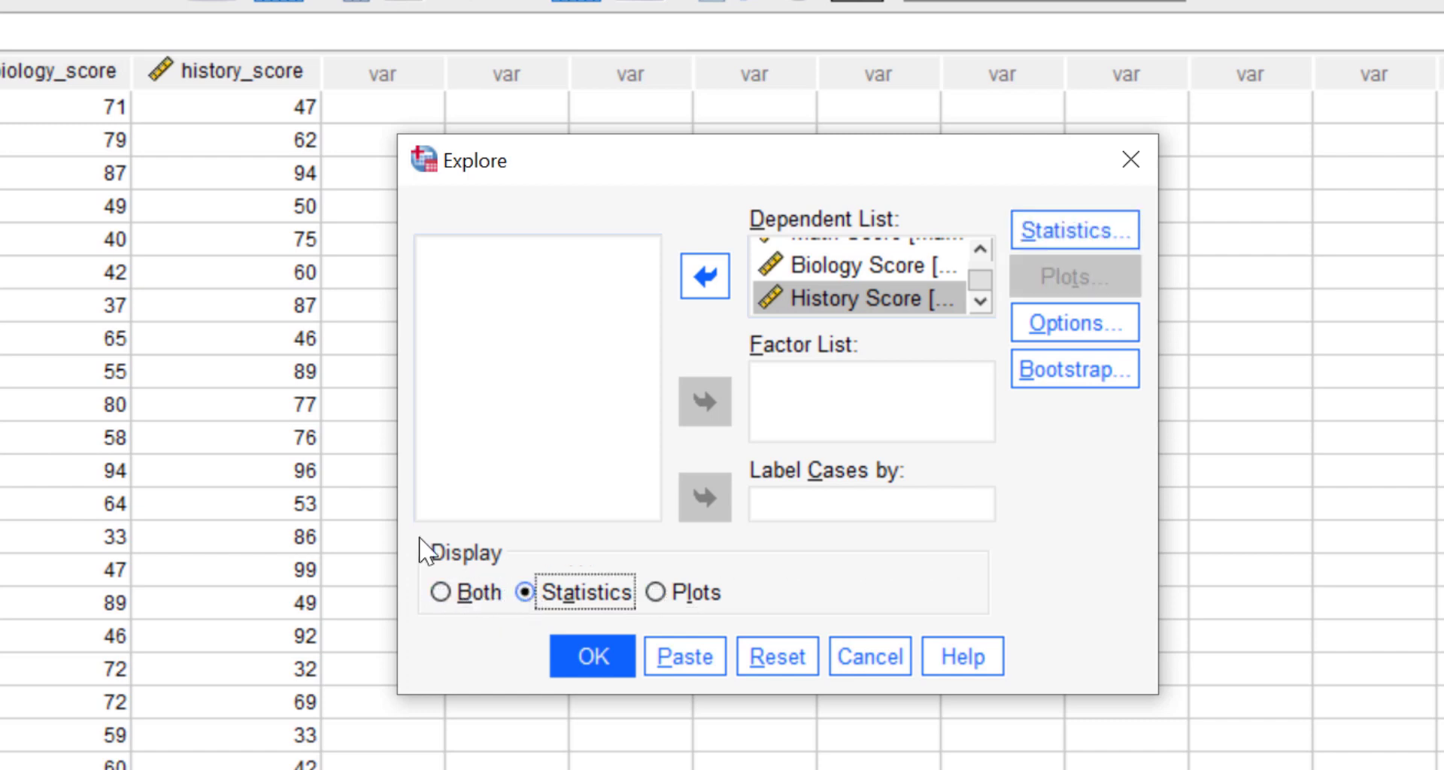
Step: Include outliers in the Explore statistics, keeping Descriptives with a 95% confidence interval for the mean
click(1128, 237)
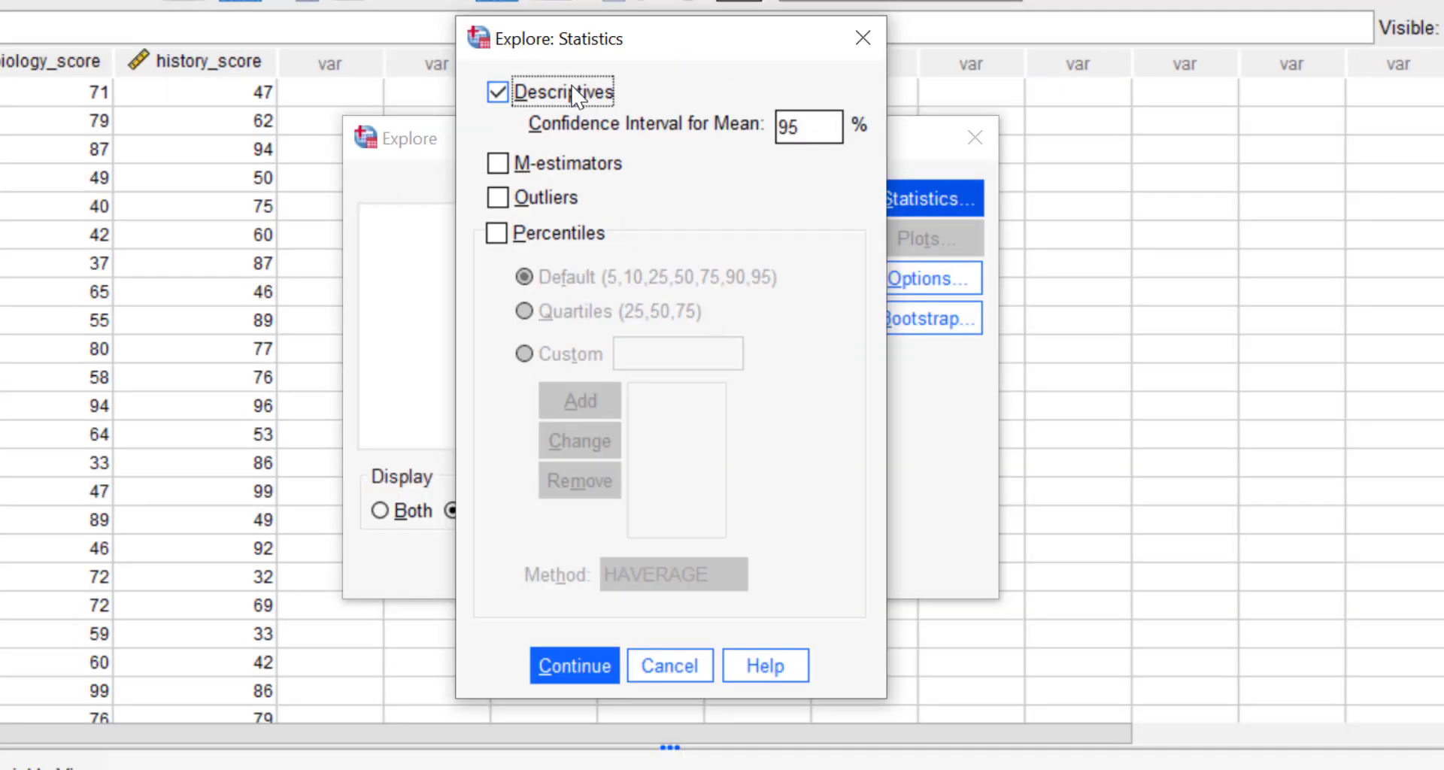
click(503, 200)
click(611, 667)
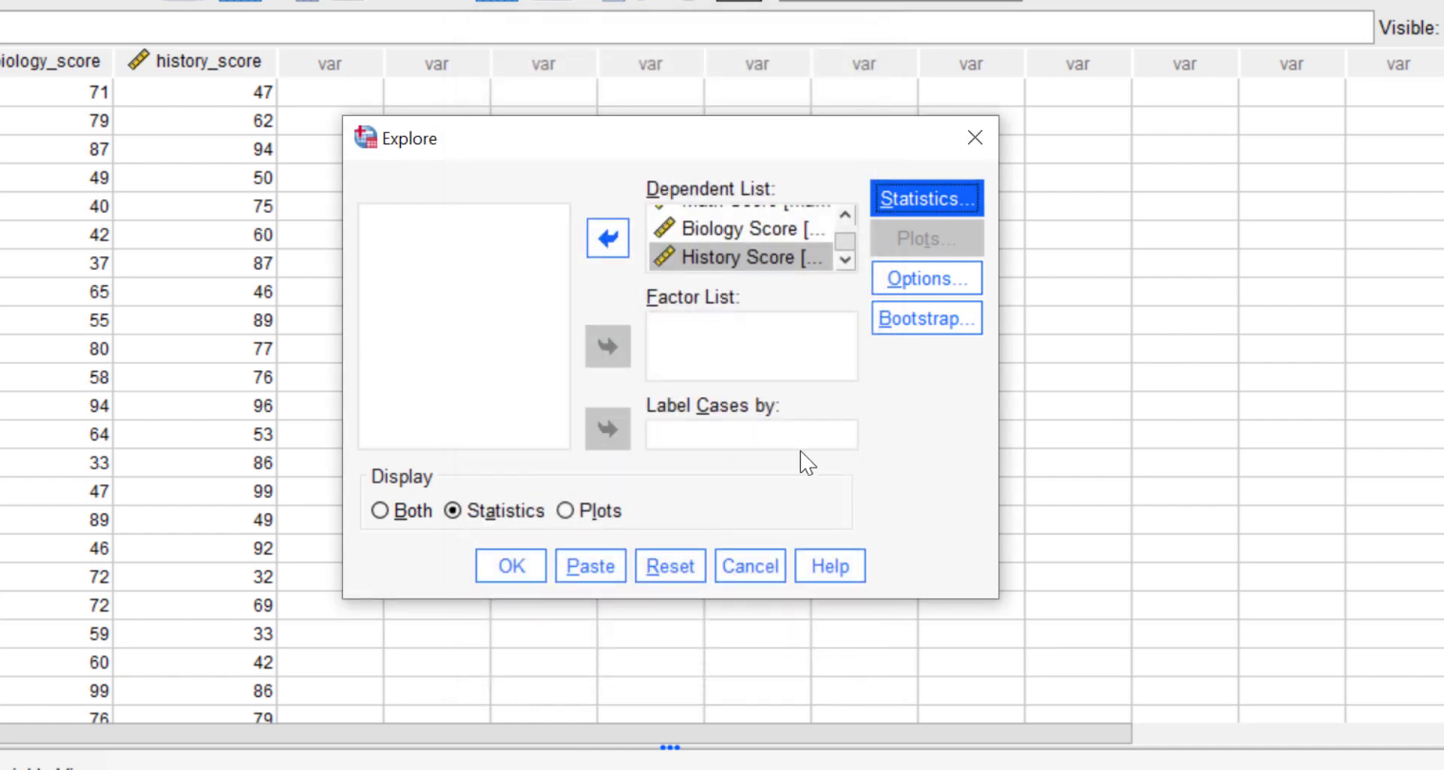
Step: Check the missing-values options without changing them and run the Explore analysis
click(905, 290)
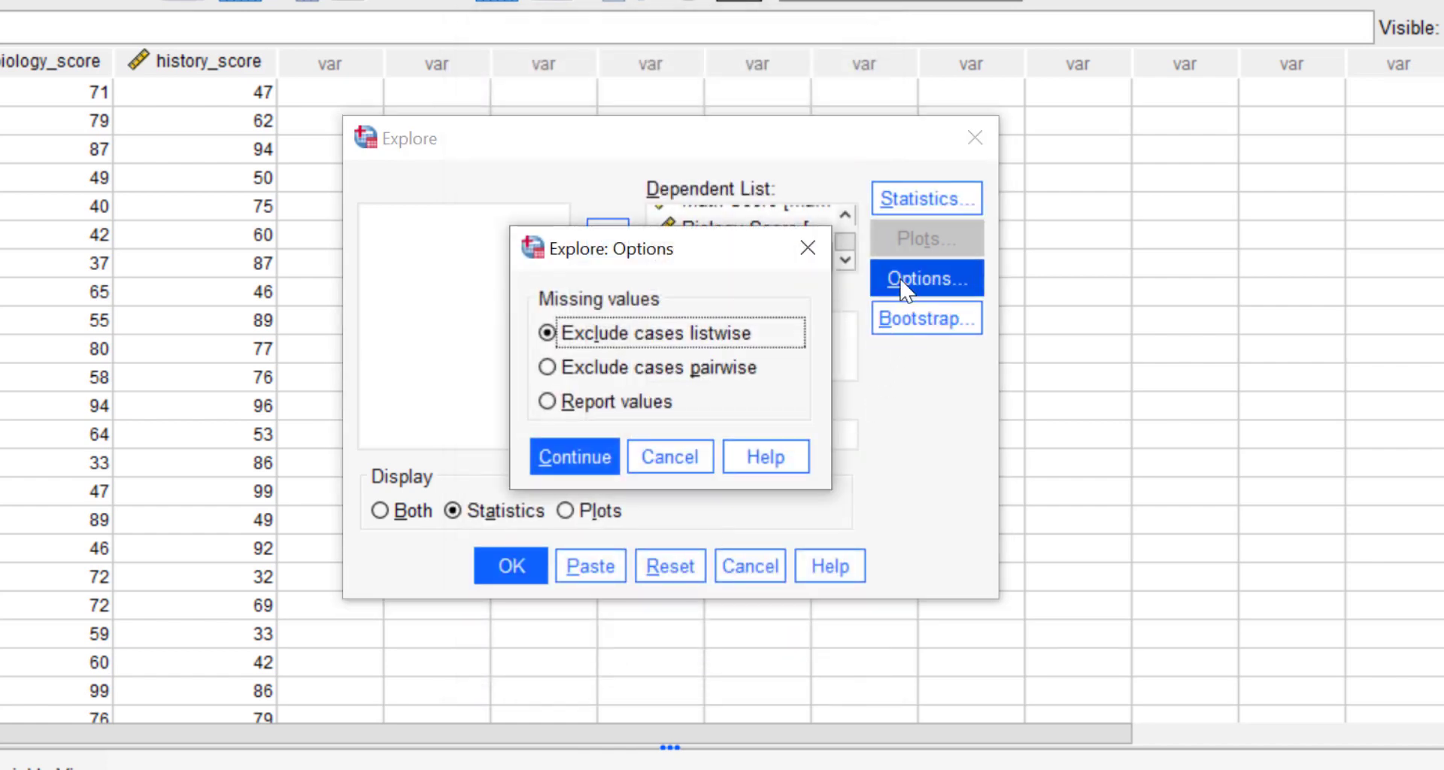
click(808, 247)
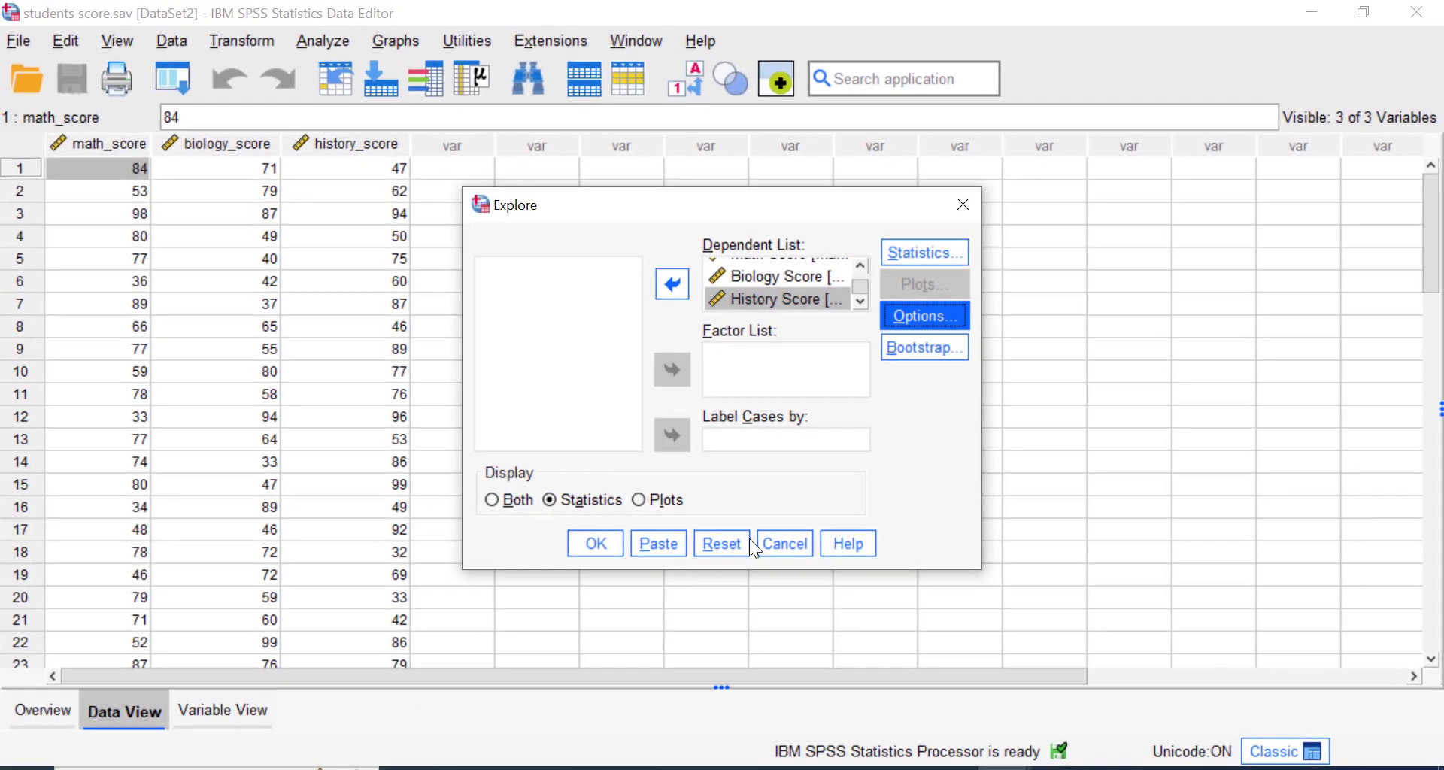
click(596, 543)
Step: Examine the Explore output's Case Processing Summary and Descriptives tables for the three scores
scroll(614, 541, down, 8)
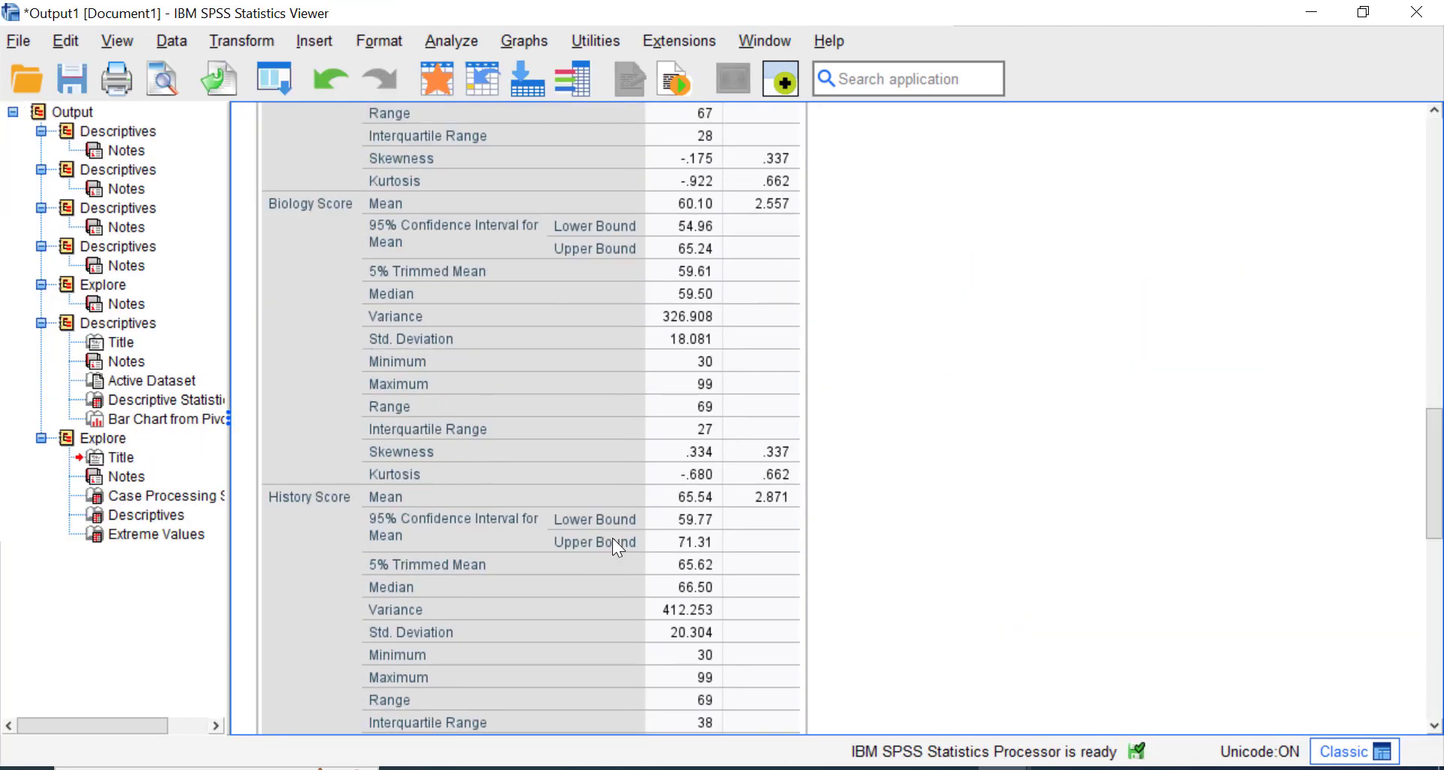
scroll(612, 539, up, 5)
scroll(613, 539, up, 3)
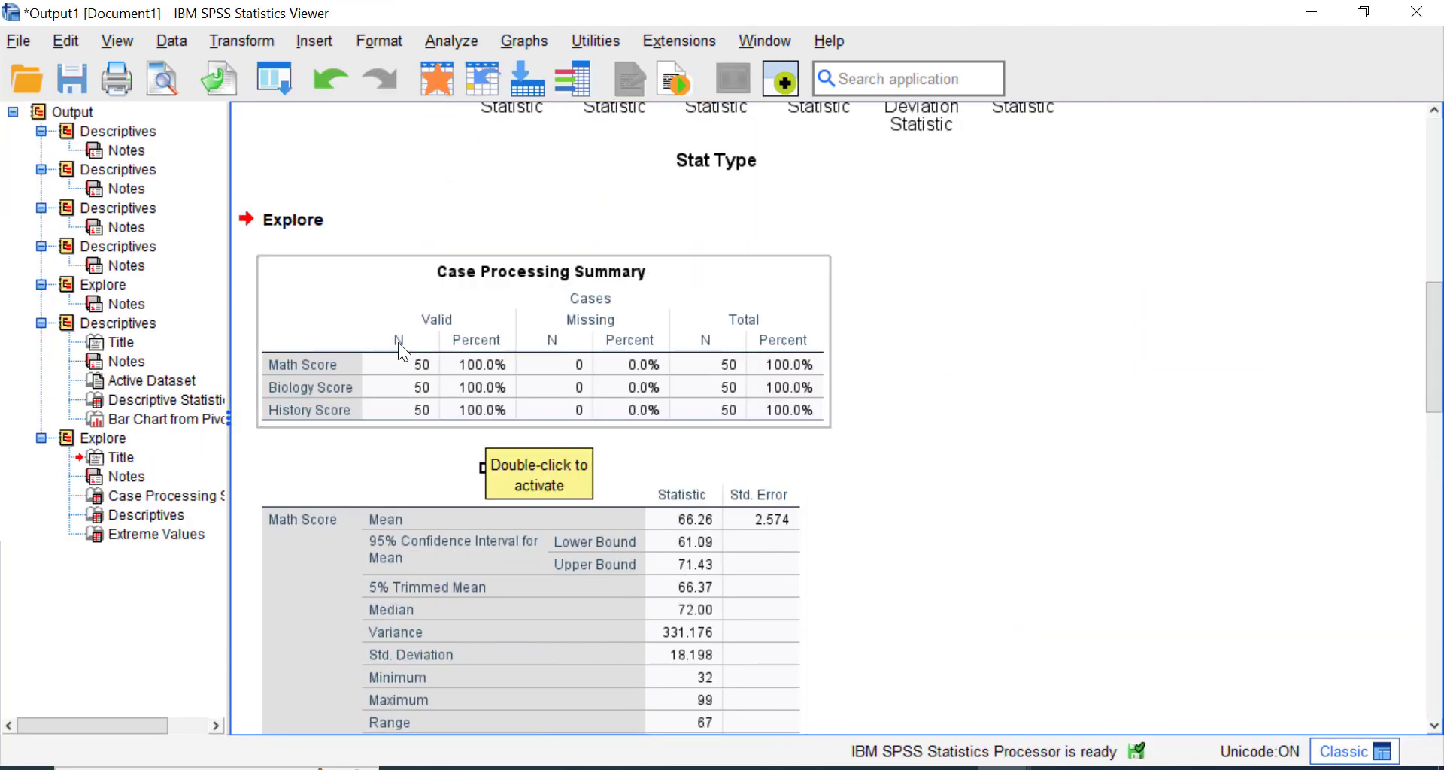
drag(368, 305, 303, 223)
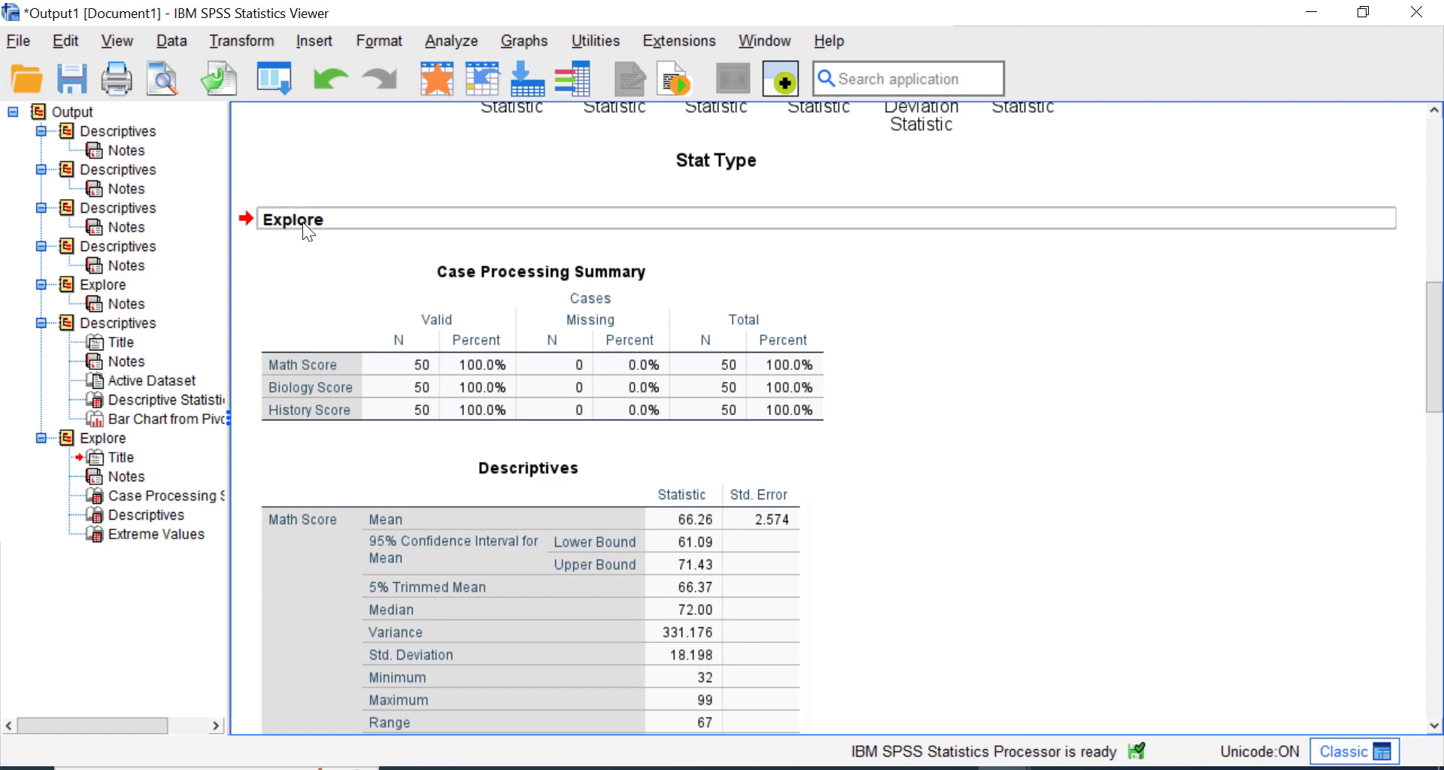
click(313, 284)
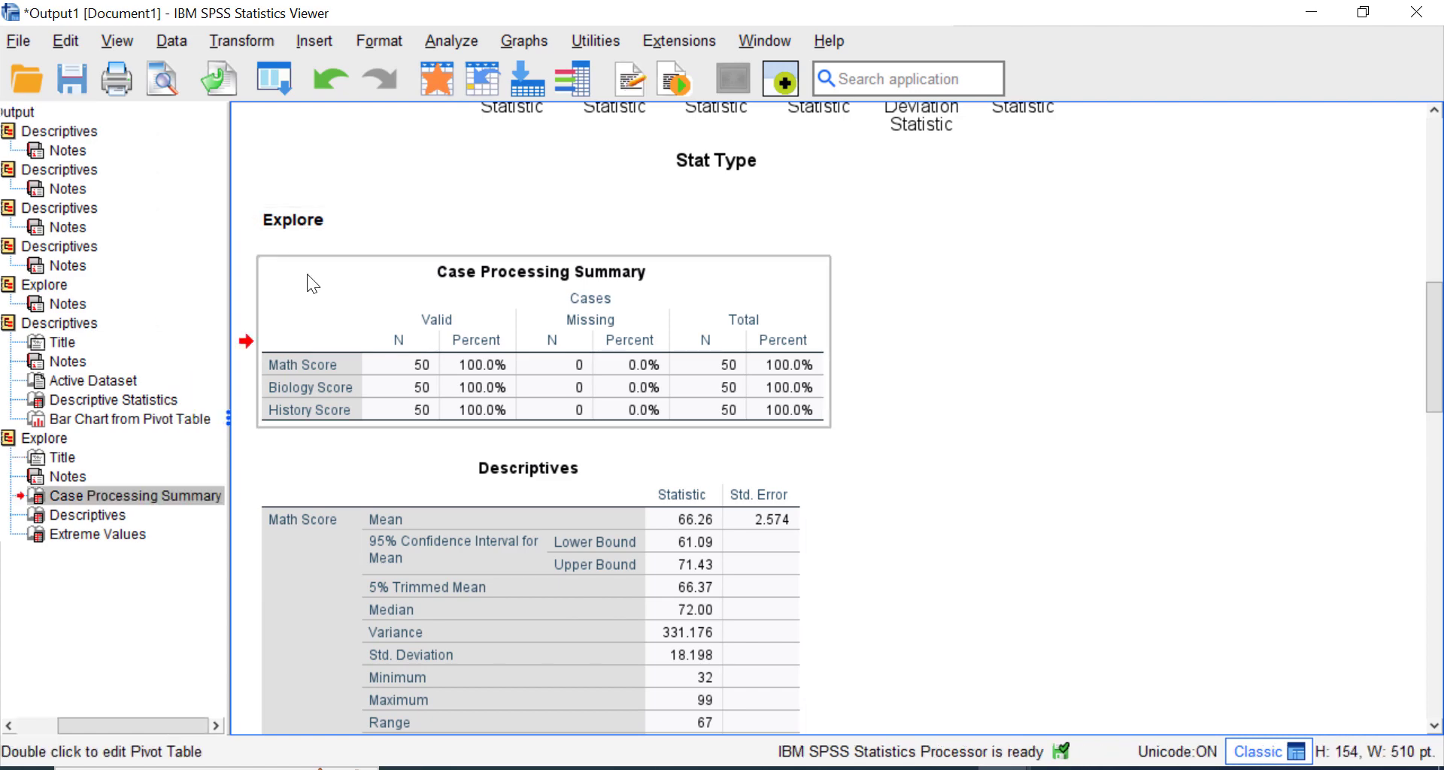
drag(307, 282, 361, 312)
scroll(411, 482, down, 4)
click(411, 478)
scroll(410, 475, up, 5)
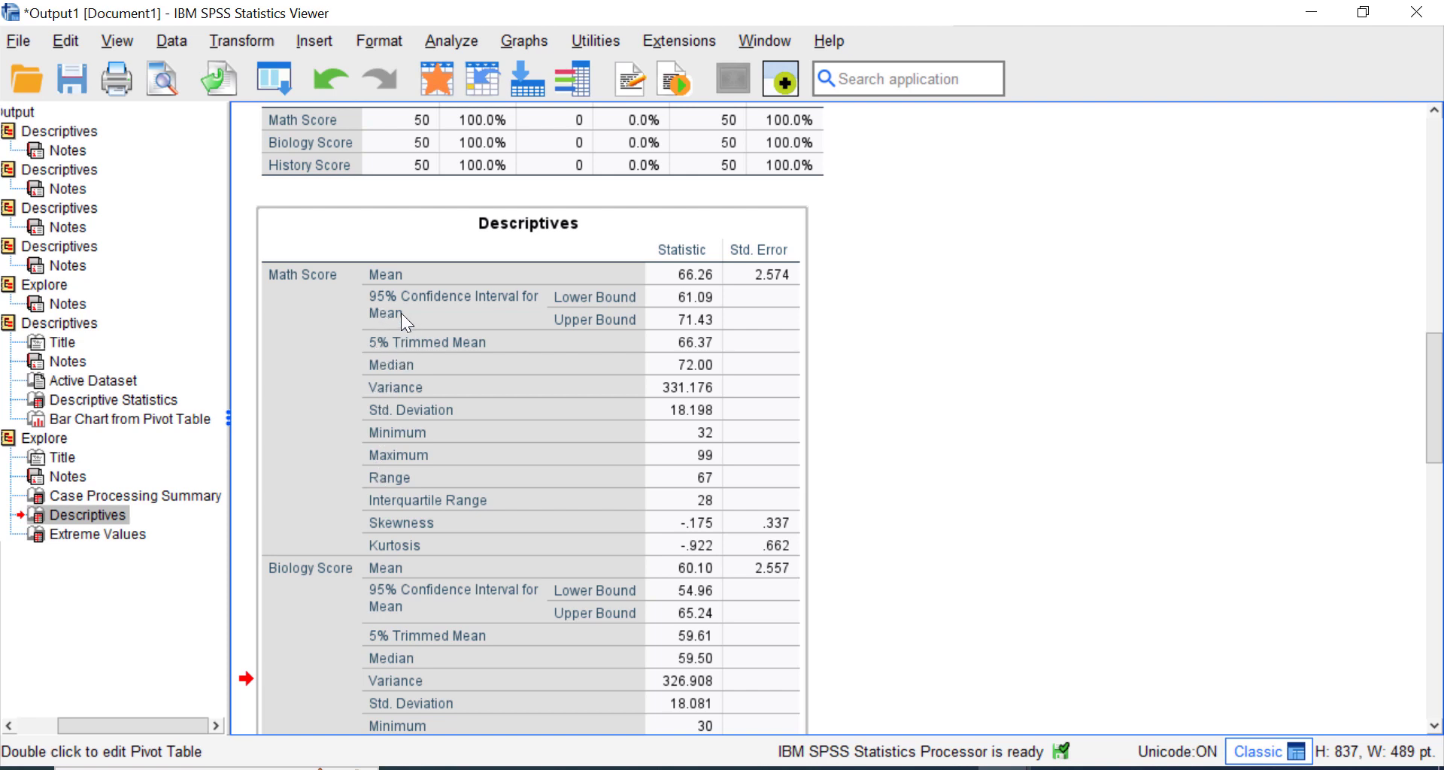
scroll(401, 313, down, 3)
drag(299, 352, 465, 299)
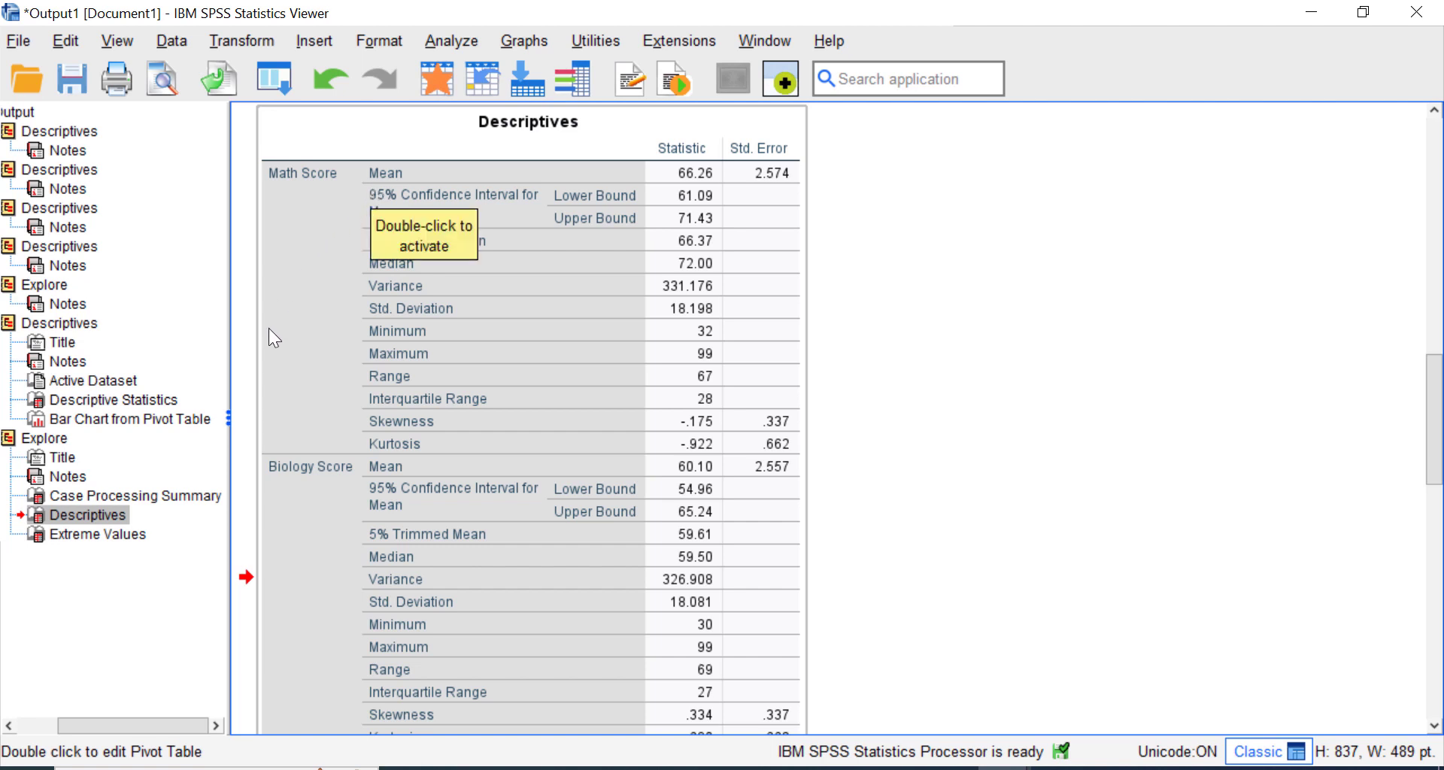
Step: Examine the Extreme Values table's highest and lowest cases for the math, biology and history scores
scroll(334, 421, down, 20)
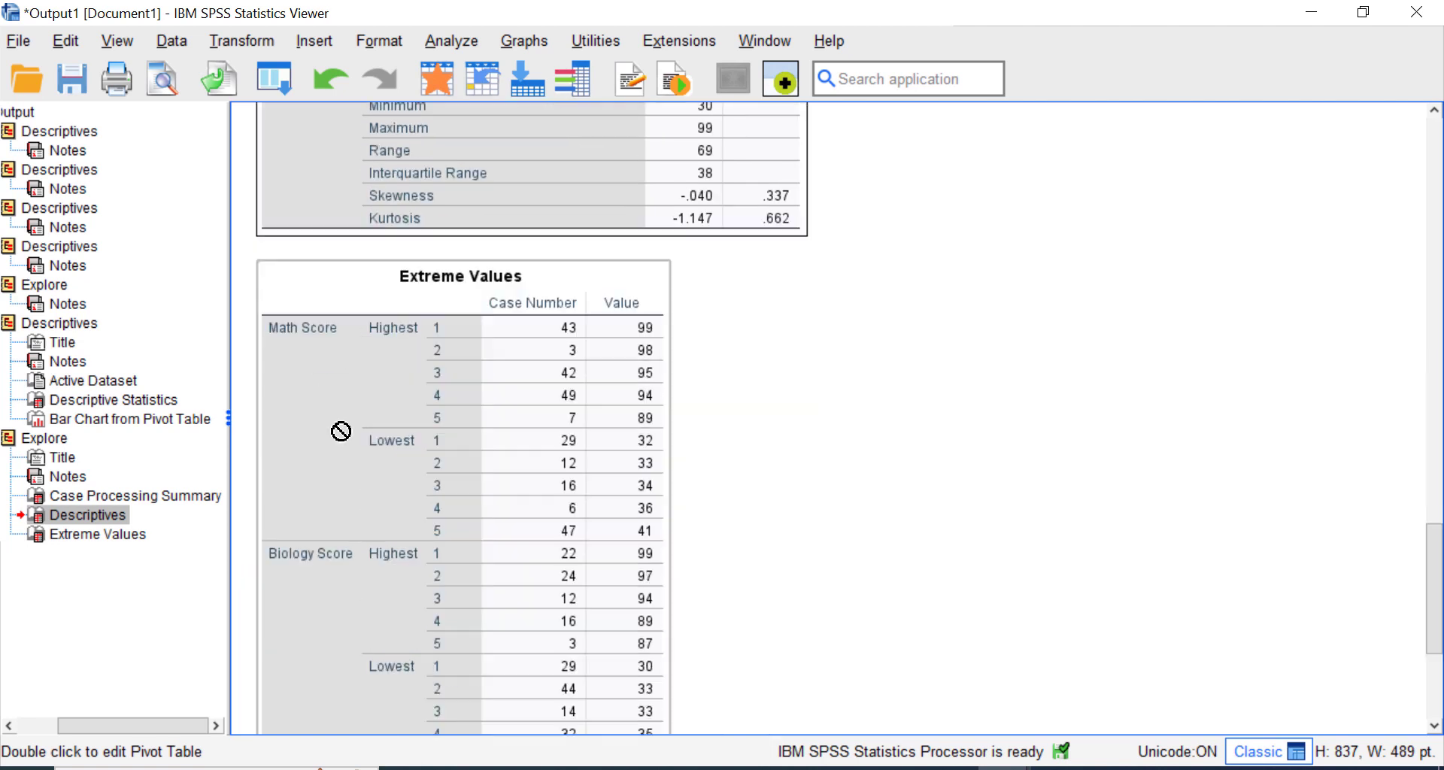
scroll(341, 432, up, 3)
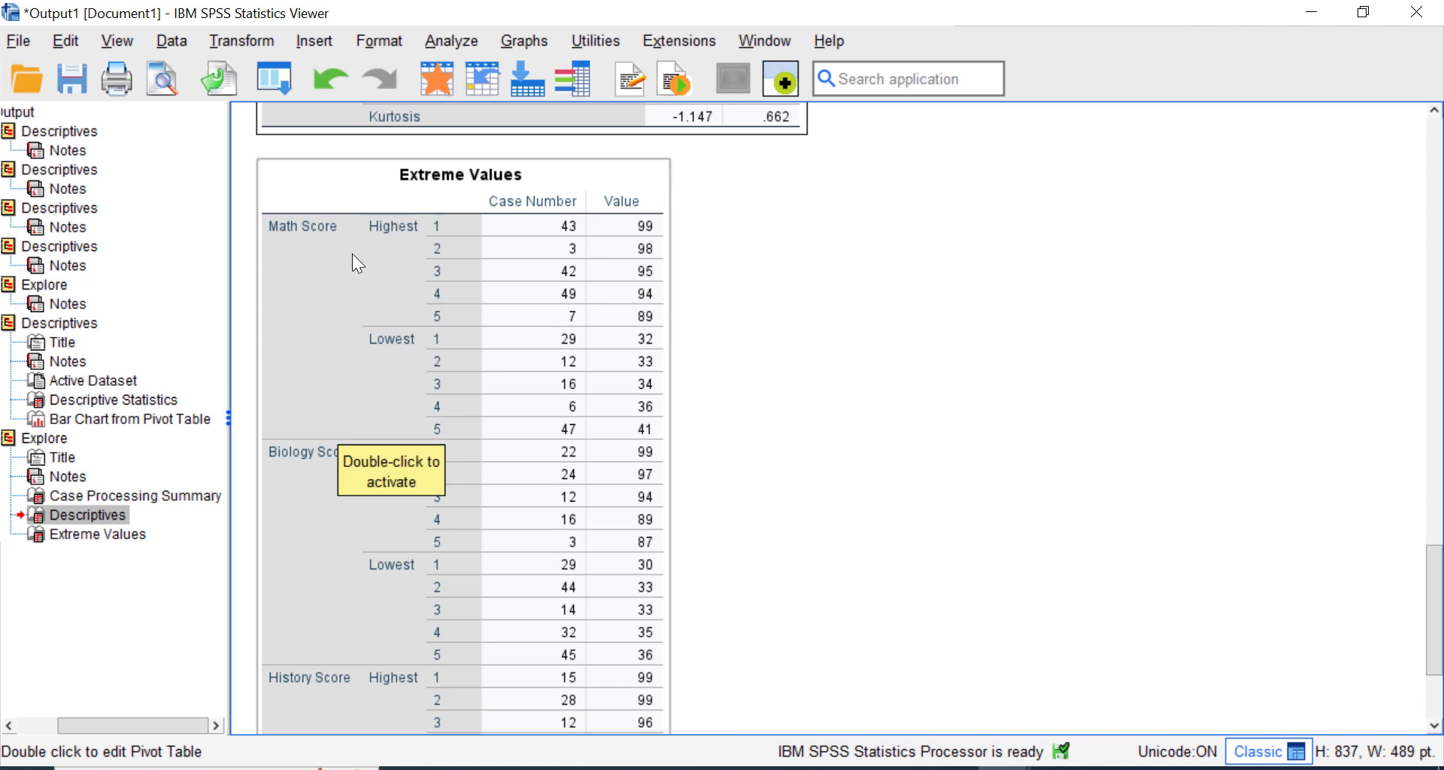
scroll(390, 253, down, 6)
scroll(647, 377, up, 9)
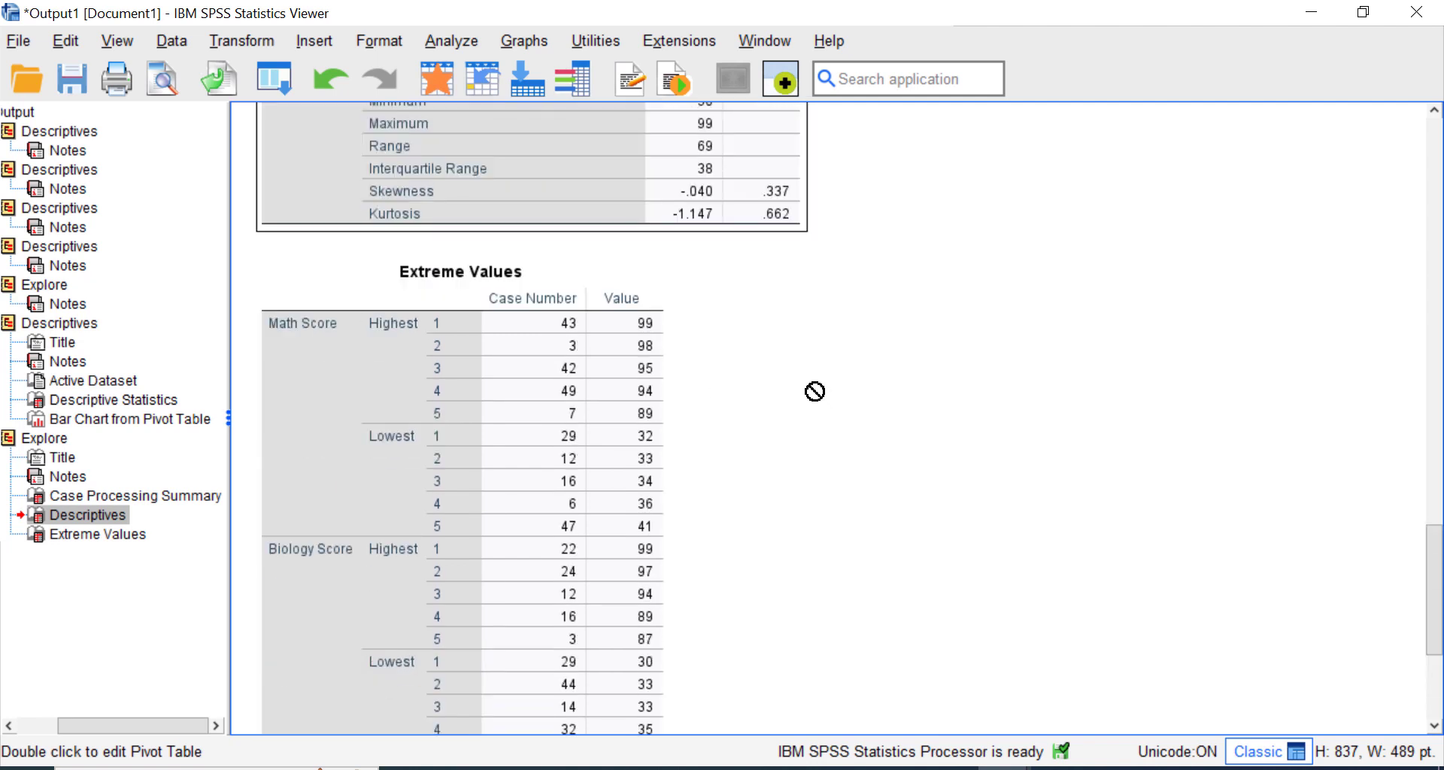
scroll(848, 473, down, 3)
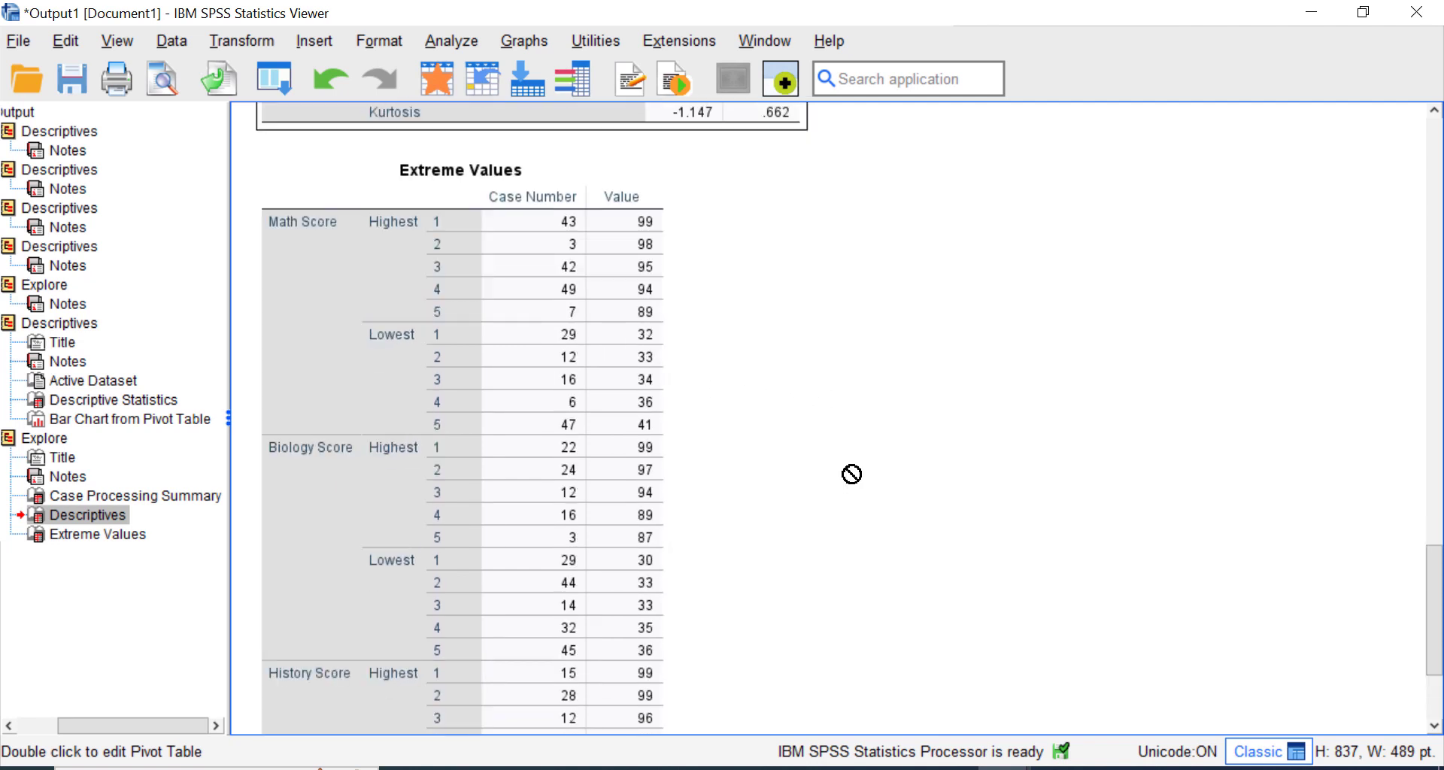
scroll(851, 473, down, 6)
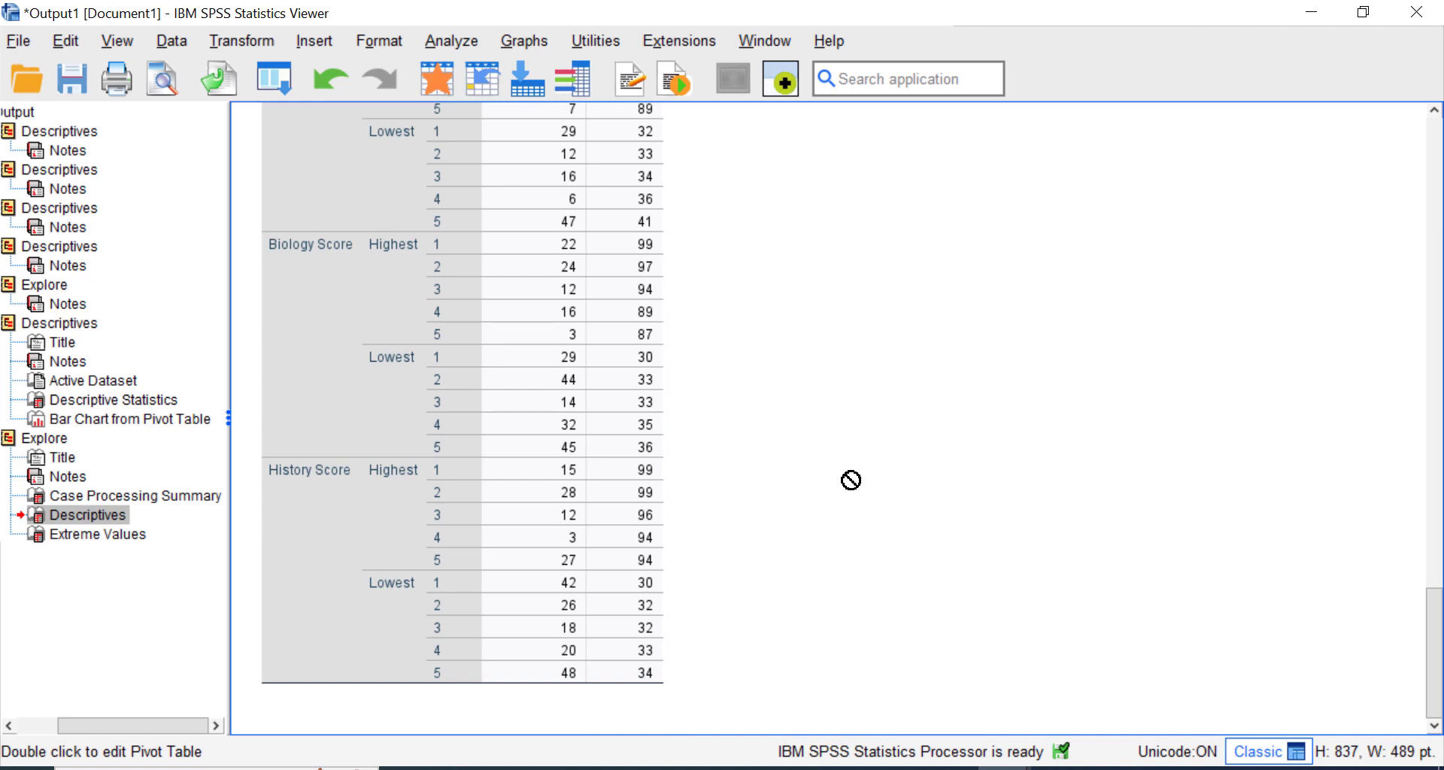